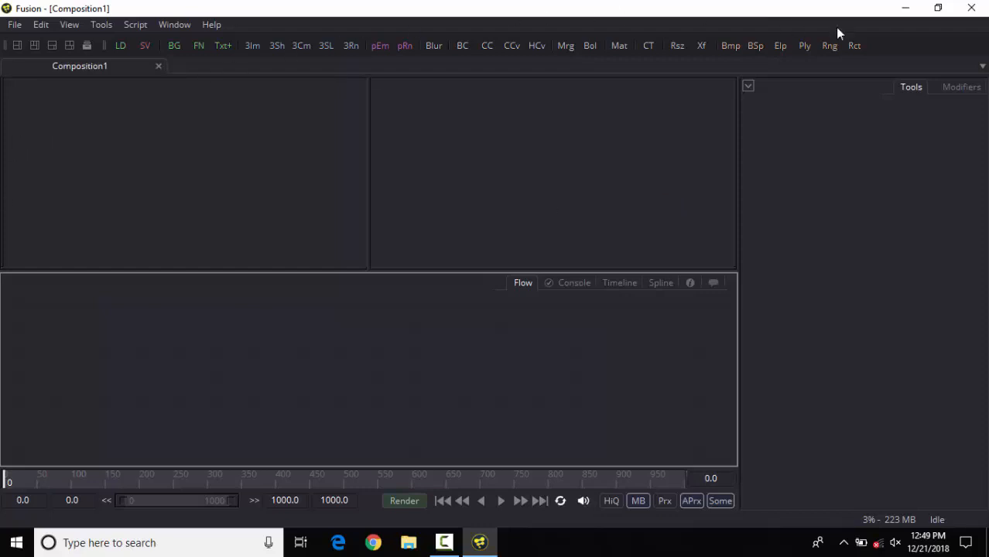
Step: Preview the four interface layouts one by one, and open the bin library window briefly before closing it
{"action": "left_click", "coordinate": [163, 164]}
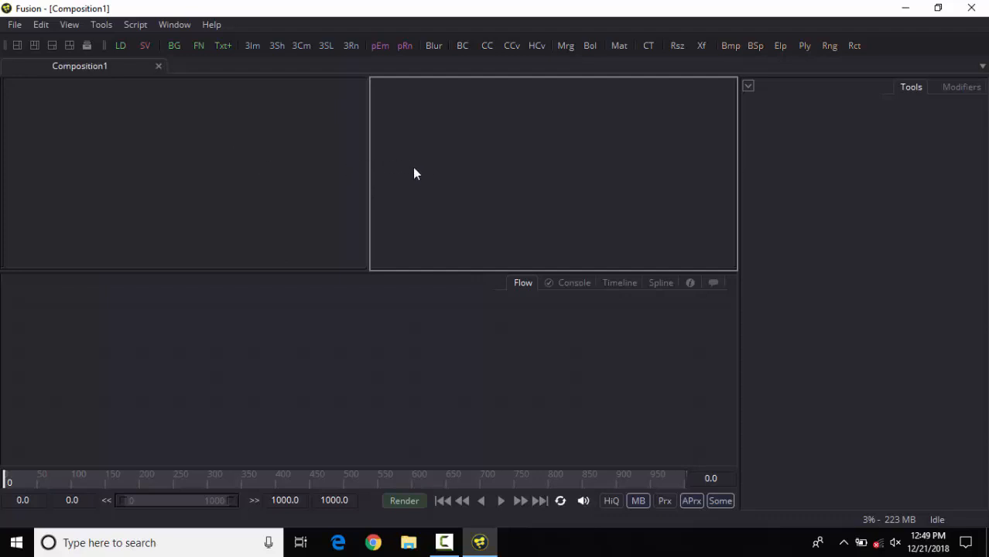
{"action": "left_click", "coordinate": [17, 49]}
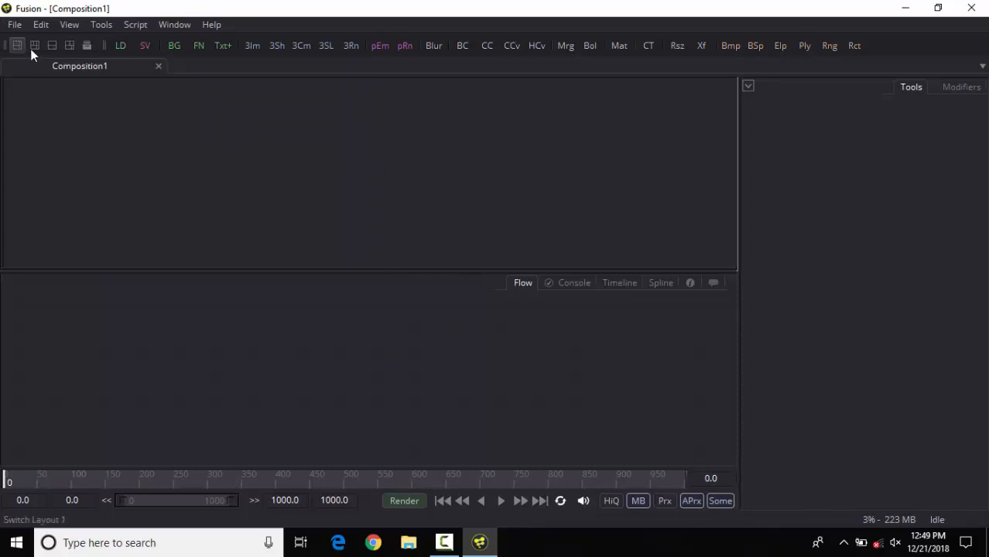
{"action": "left_click", "coordinate": [35, 46]}
{"action": "left_click", "coordinate": [53, 46]}
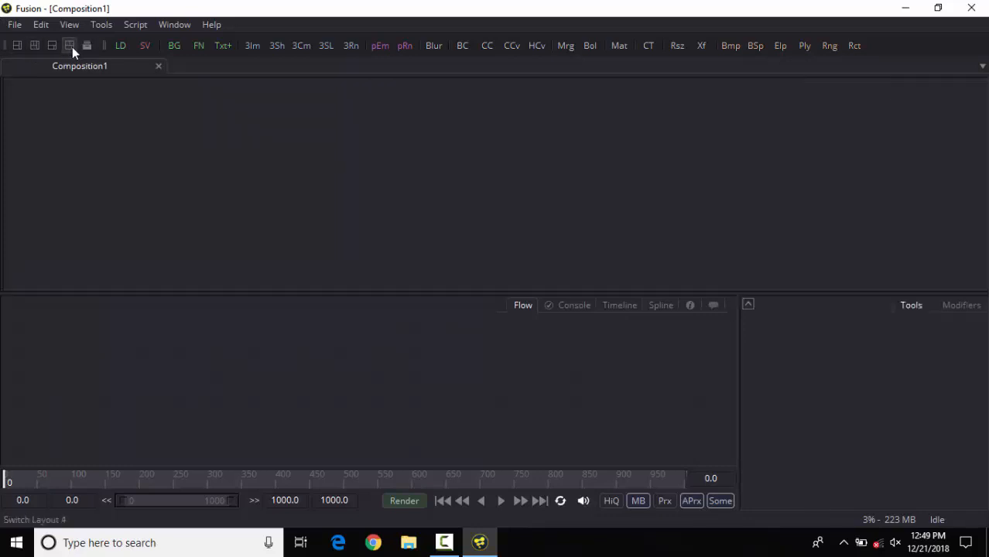
{"action": "left_click", "coordinate": [72, 46]}
{"action": "left_click", "coordinate": [86, 45]}
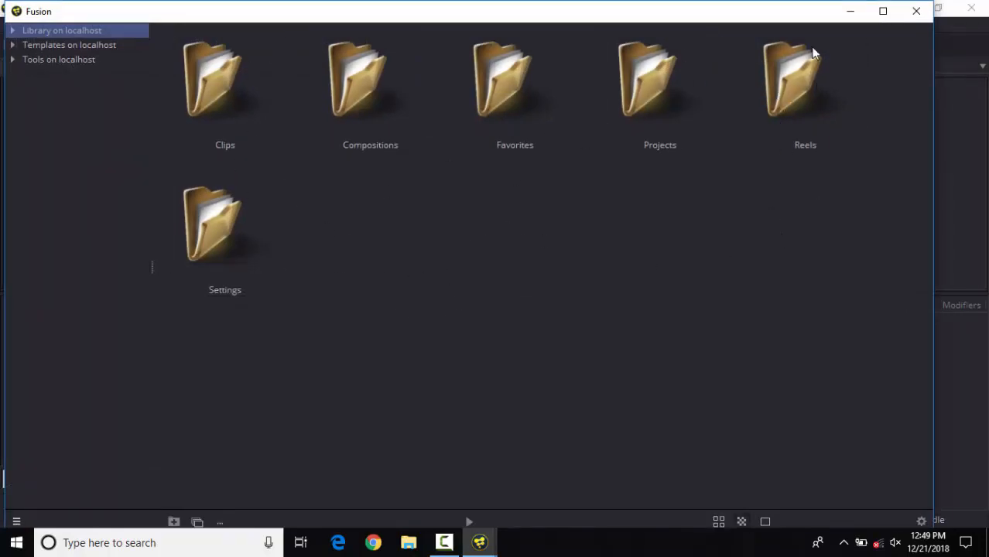
{"action": "left_click", "coordinate": [913, 11]}
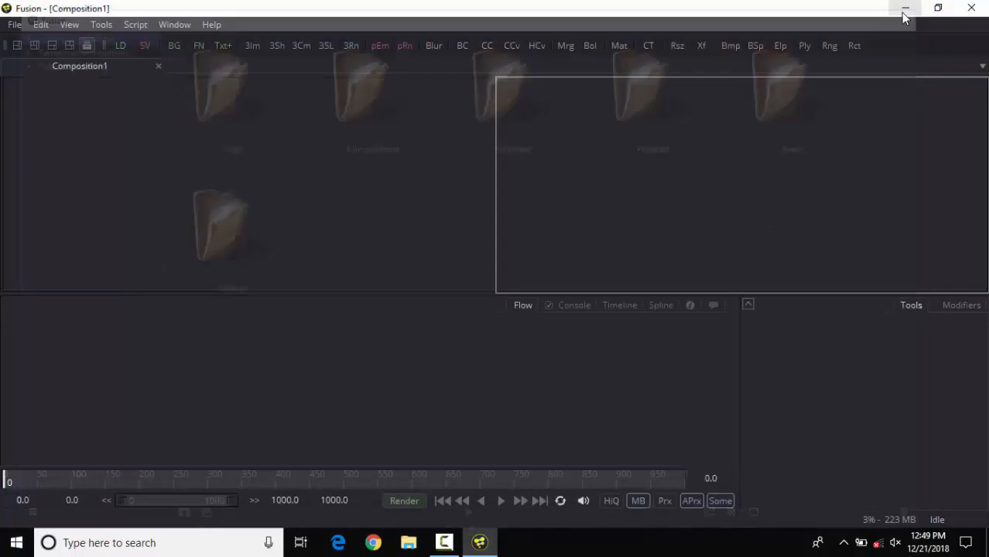
Step: Compare the interface layouts again and settle on Layout 2, with two side-by-side viewers above the flow area
{"action": "left_click", "coordinate": [17, 47]}
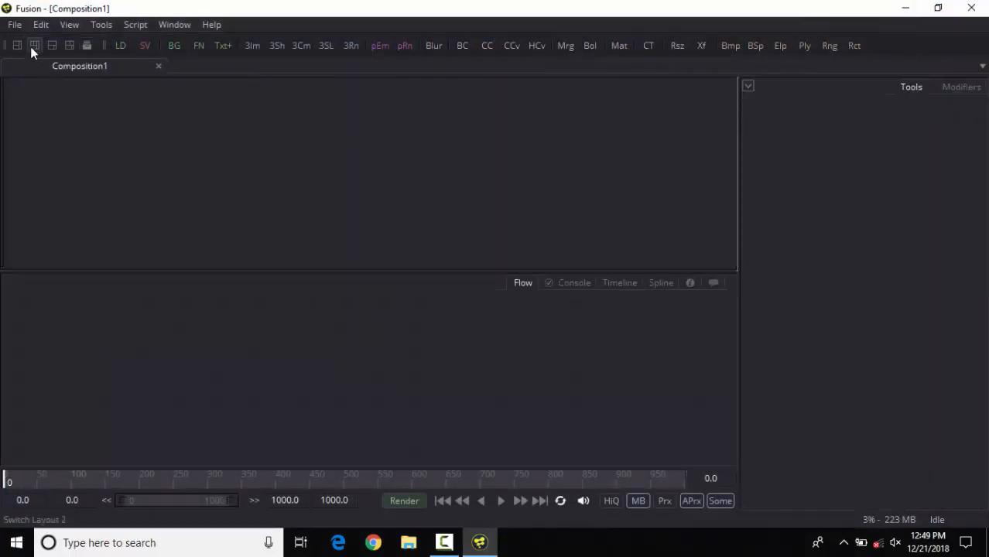
{"action": "left_click", "coordinate": [32, 46]}
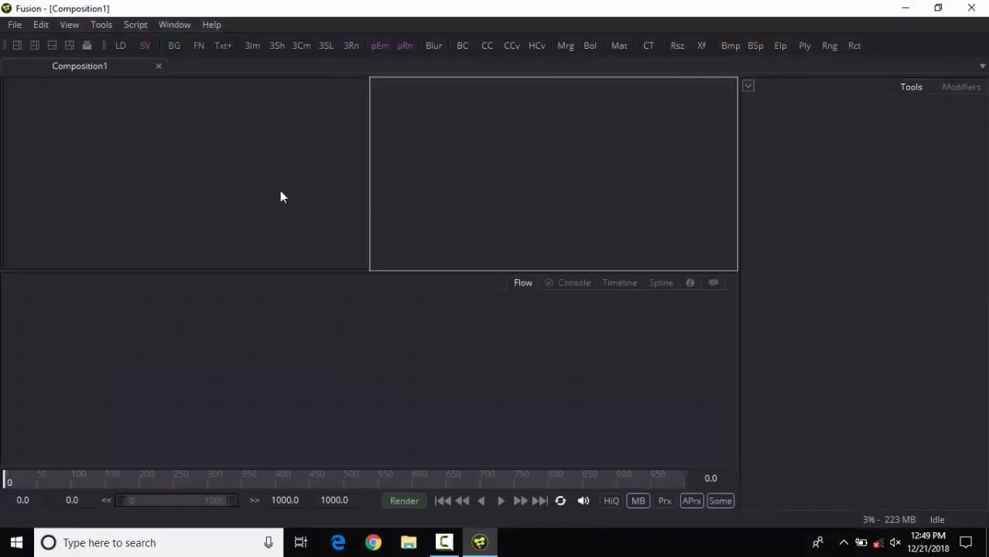
{"action": "left_click", "coordinate": [70, 45]}
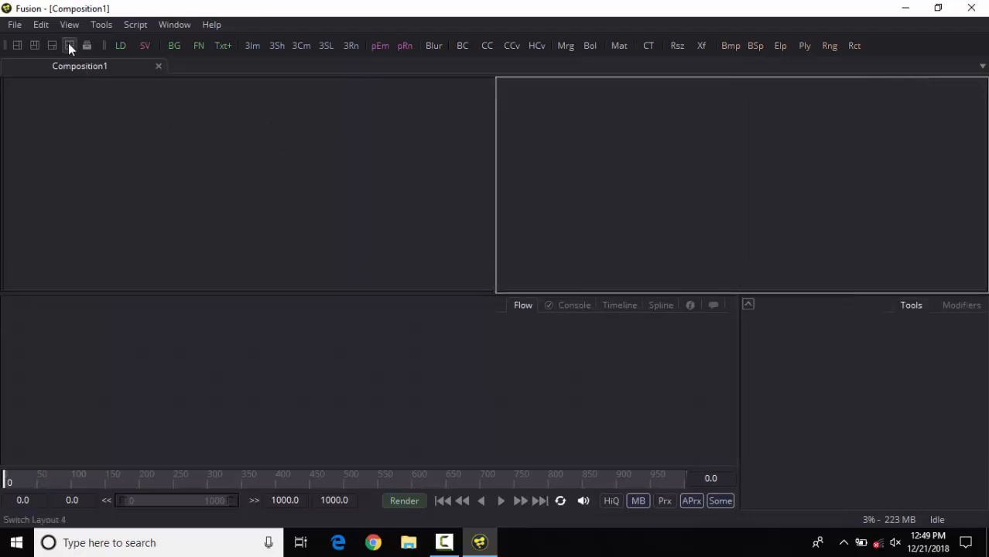
{"action": "left_click", "coordinate": [50, 45]}
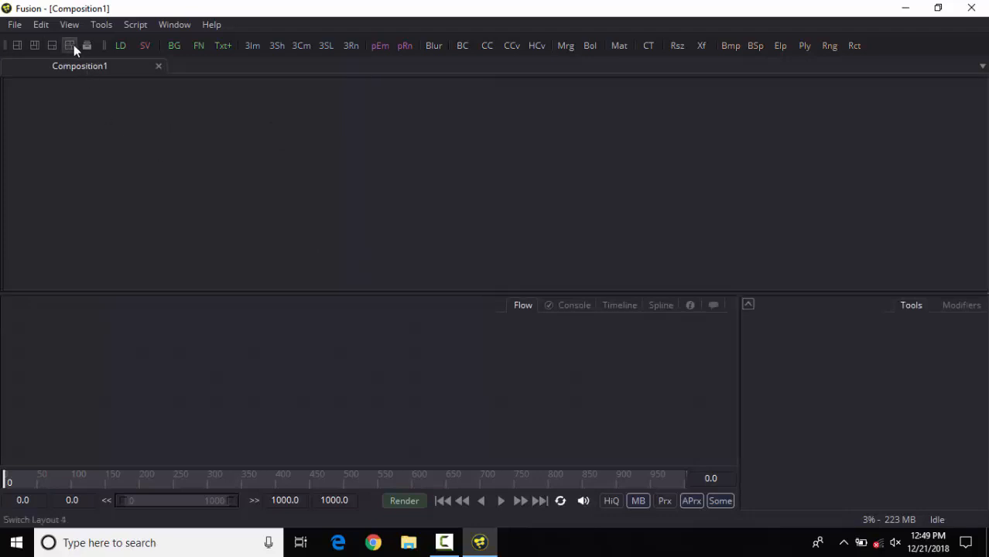
{"action": "left_click", "coordinate": [72, 46]}
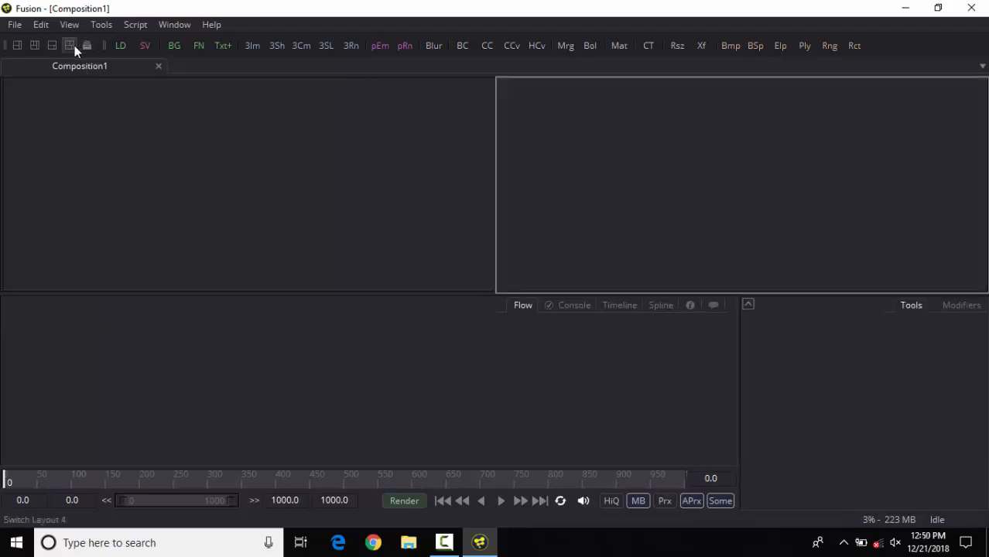
{"action": "left_click", "coordinate": [17, 45]}
{"action": "left_click", "coordinate": [34, 45]}
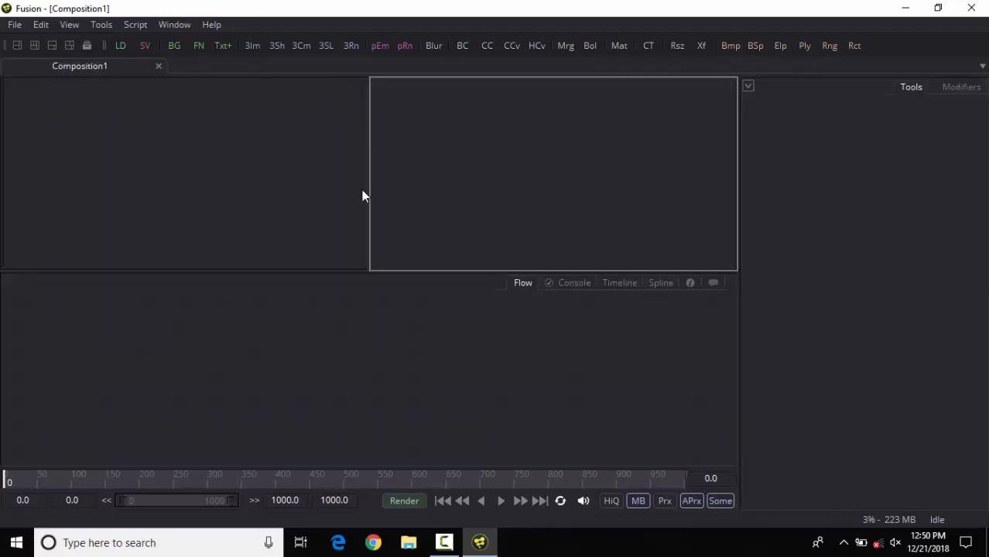
{"action": "left_click", "coordinate": [438, 407]}
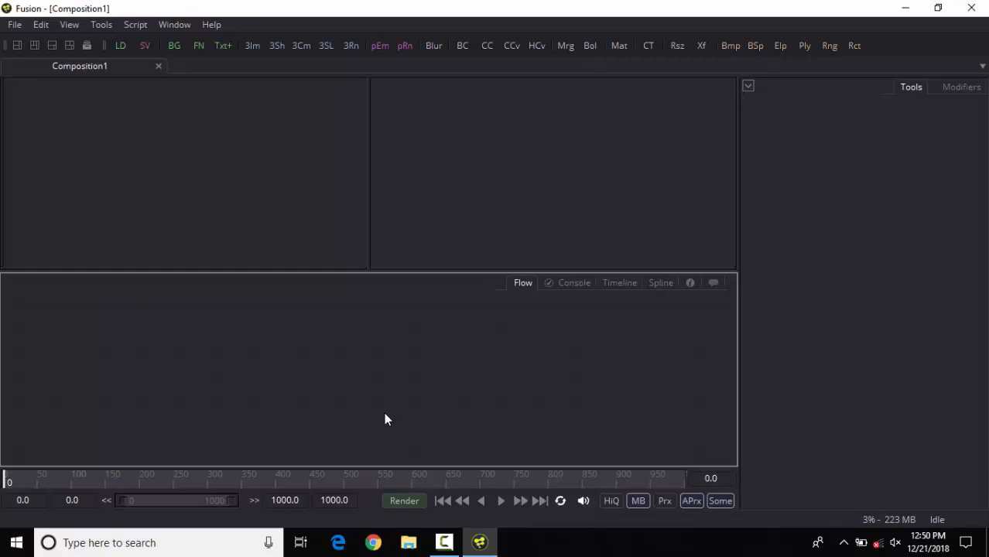
Step: Launch Adobe After Effects CS6 through the Windows search and return to Fusion while it loads
{"action": "left_click", "coordinate": [110, 542]}
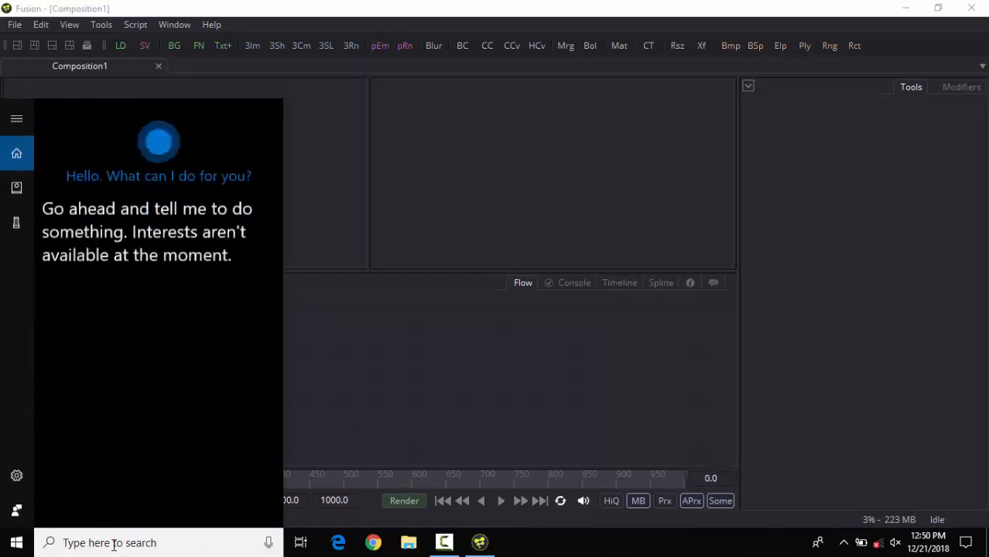
{"action": "type", "text": "after"}
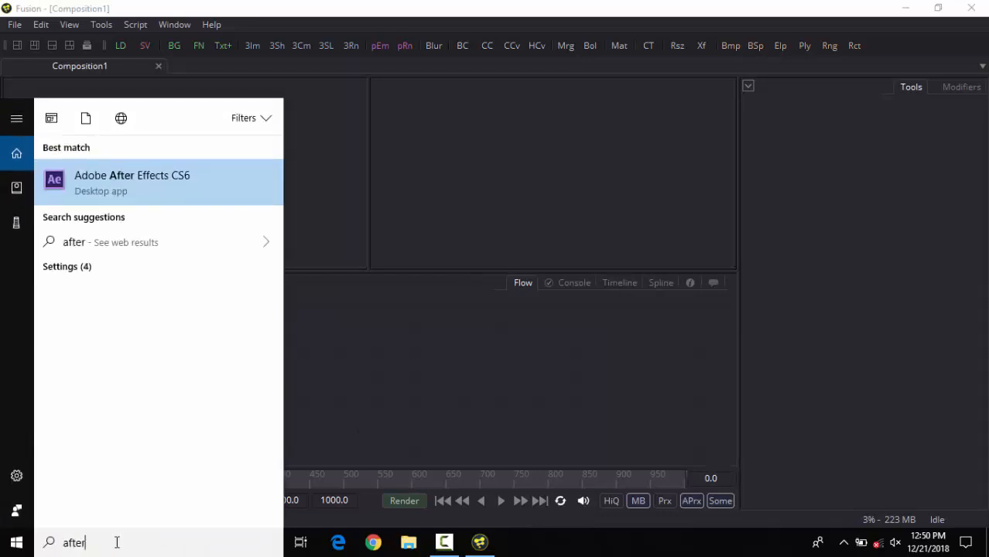
{"action": "key", "text": "Return"}
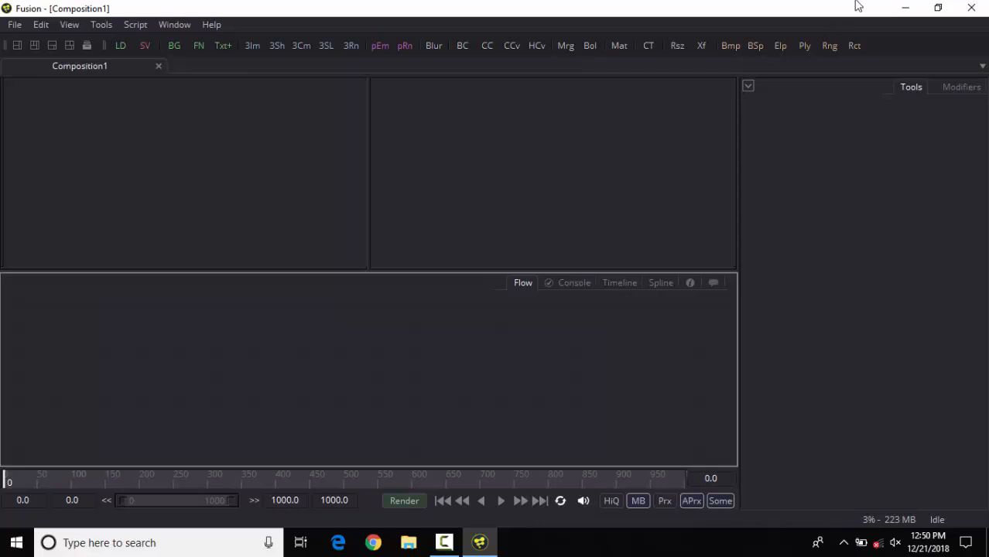
{"action": "left_click", "coordinate": [902, 9]}
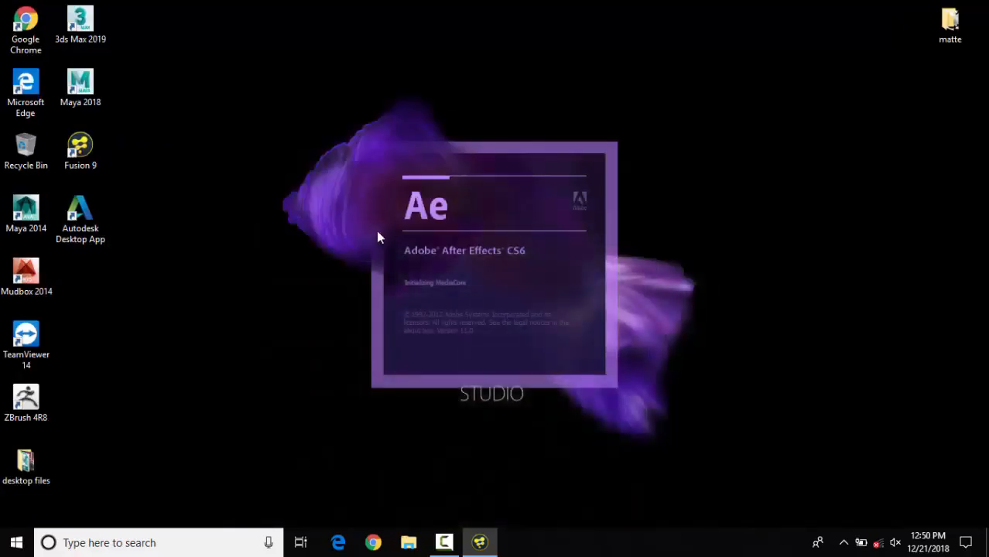
{"action": "left_click", "coordinate": [480, 542]}
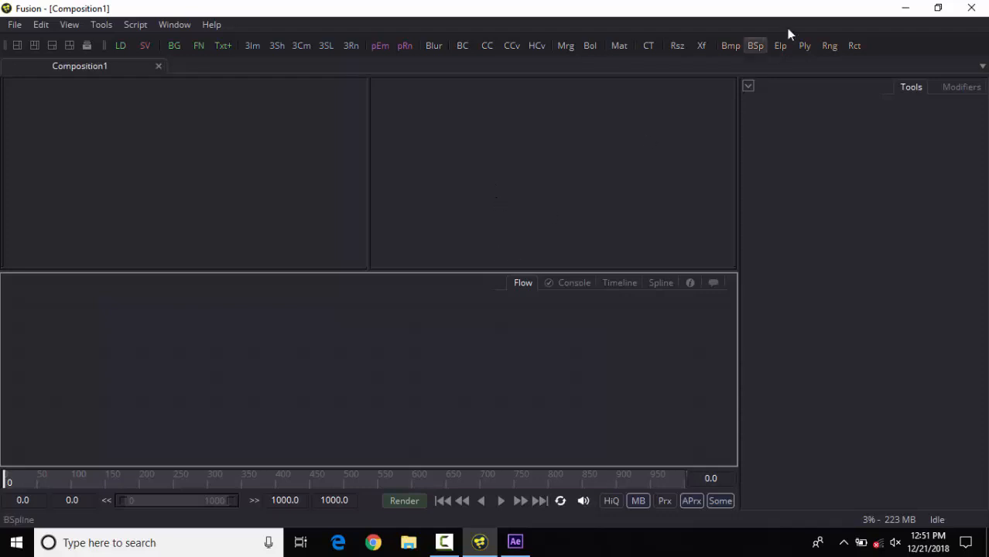
Step: Clear the open windows from the desktop and open the render pass hd folder inside desktop files, with enlarged thumbnails
{"action": "left_click", "coordinate": [903, 8]}
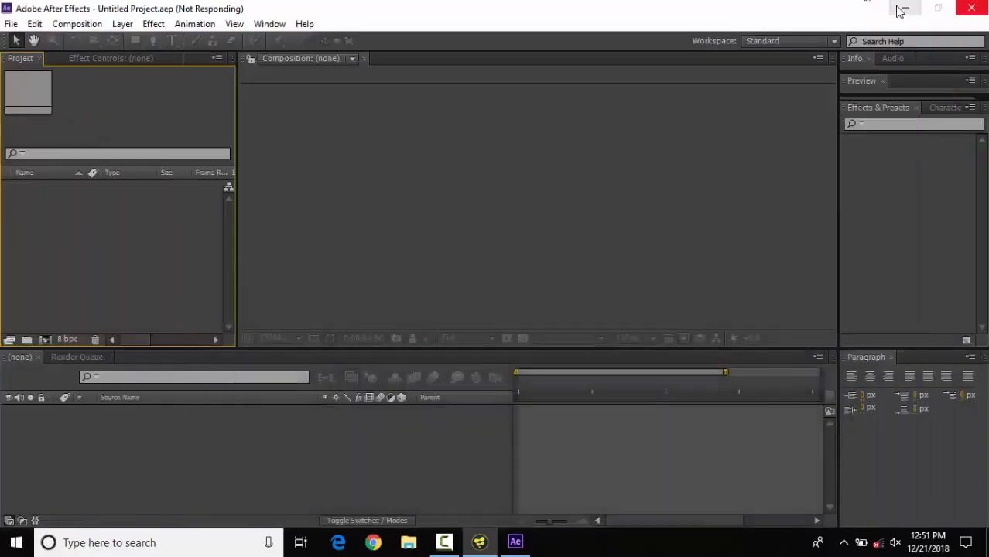
{"action": "left_click", "coordinate": [901, 9]}
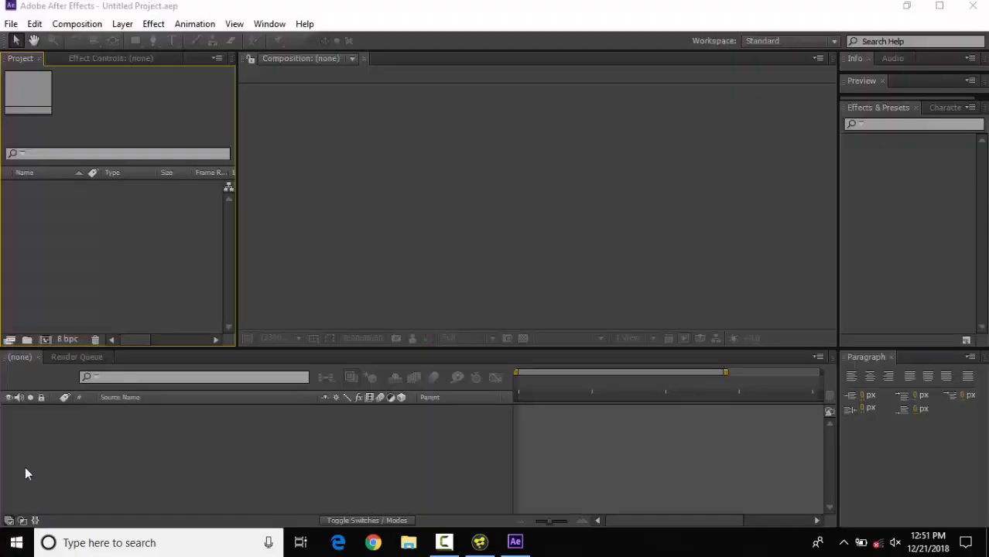
{"action": "double_click", "coordinate": [24, 467]}
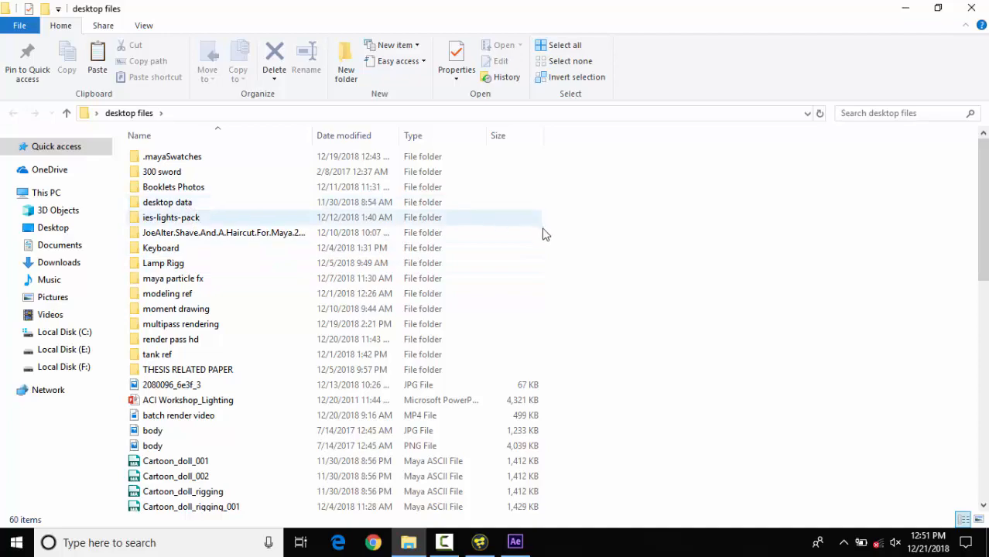
{"action": "left_click", "coordinate": [195, 341]}
{"action": "double_click", "coordinate": [196, 342]}
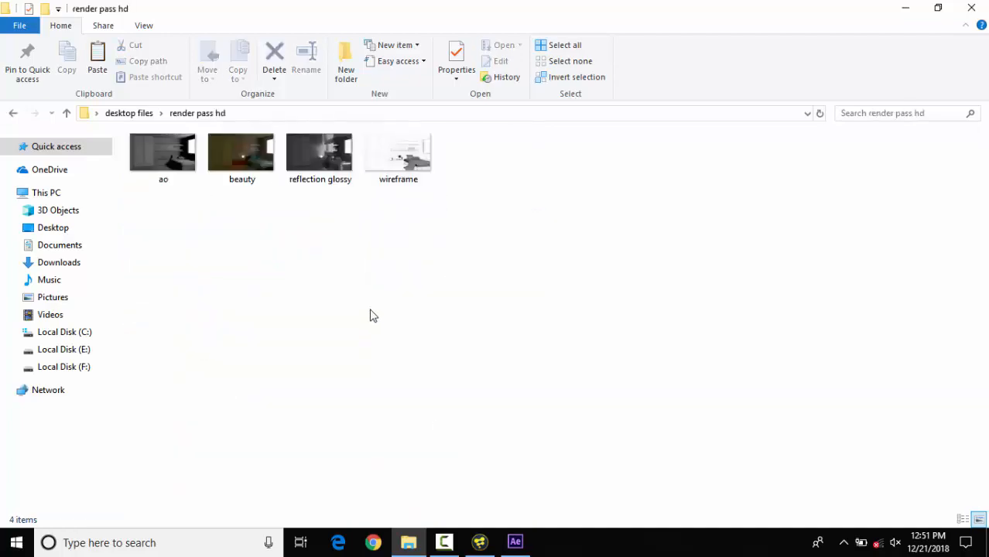
{"action": "scroll", "coordinate": [372, 316], "scroll_direction": "up", "scroll_amount": 5, "text": "ctrl"}
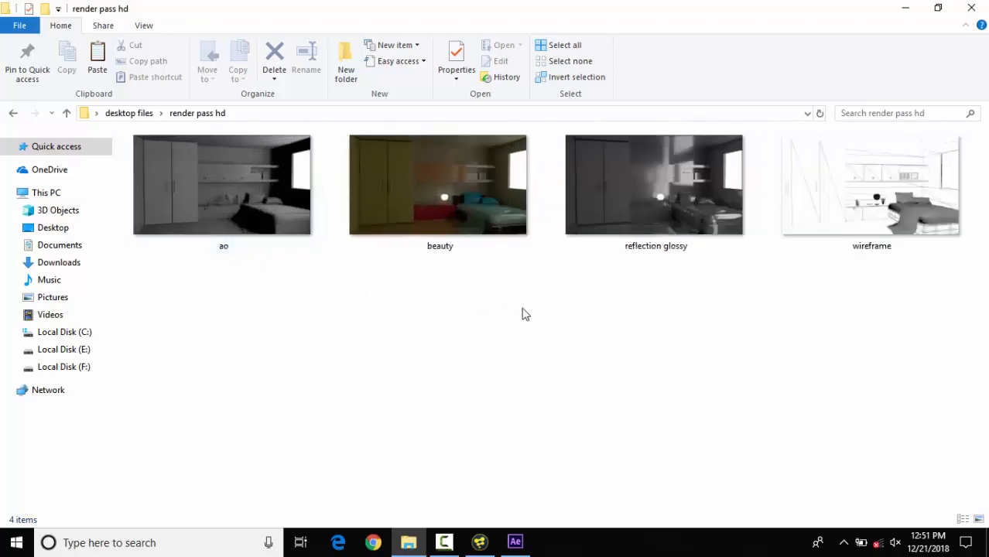
Step: Load the ao image from the folder into Fusion's flow as a node, and delete that node again
{"action": "left_click", "coordinate": [253, 186]}
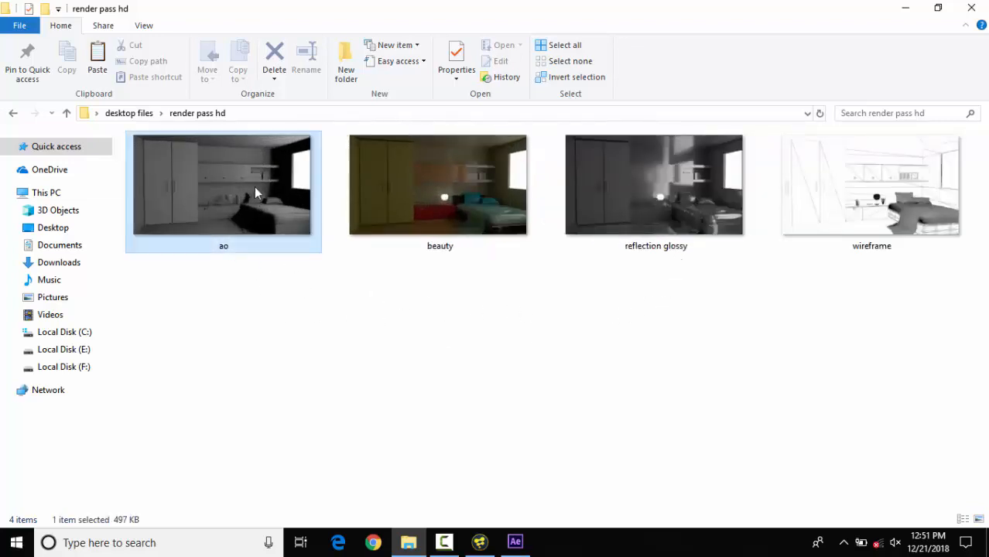
{"action": "left_click_drag", "start_coordinate": [305, 232], "coordinate": [189, 387]}
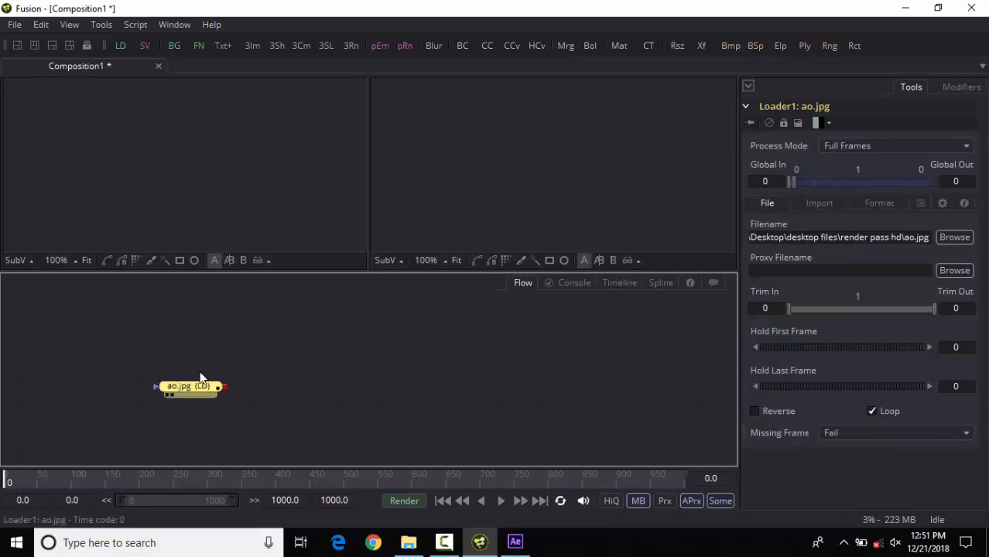
{"action": "left_click_drag", "start_coordinate": [185, 387], "coordinate": [160, 369]}
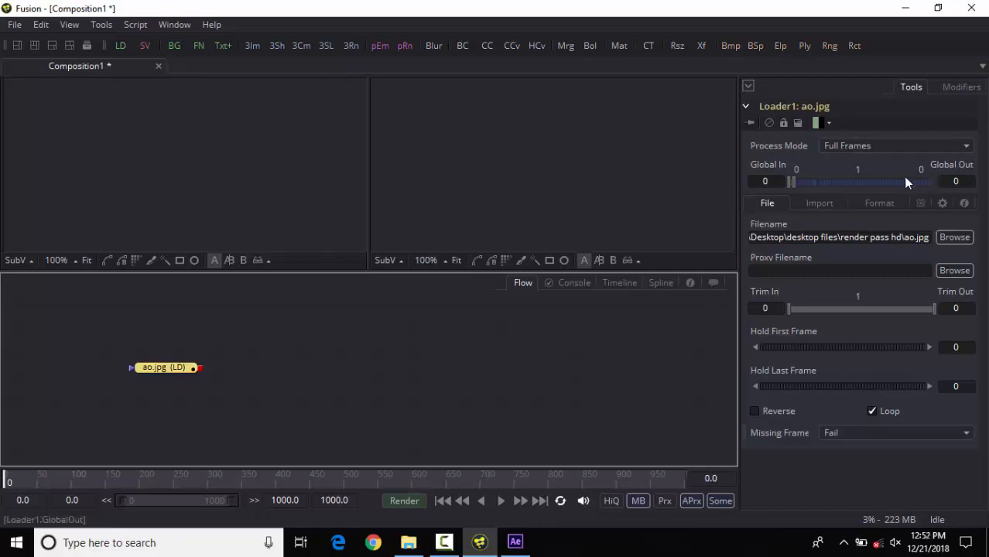
{"action": "mouse_move", "coordinate": [250, 342]}
{"action": "left_mouse_down"}
{"action": "mouse_move", "coordinate": [210, 375]}
{"action": "mouse_move", "coordinate": [168, 387]}
{"action": "left_mouse_up"}
{"action": "key", "text": "Delete"}
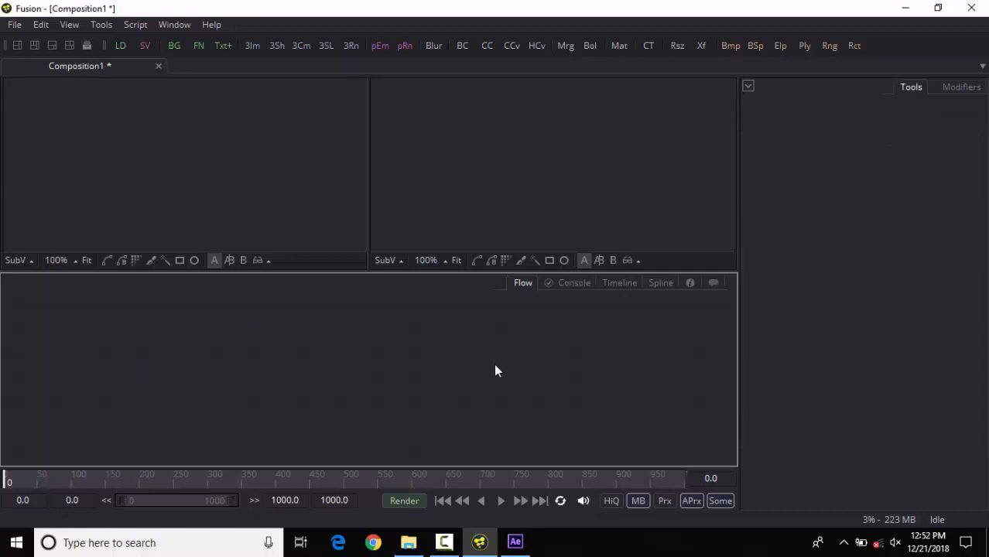
Step: Load the beauty image from the render pass hd folder into Fusion's flow and display it fitted in the first viewer
{"action": "left_click", "coordinate": [407, 542]}
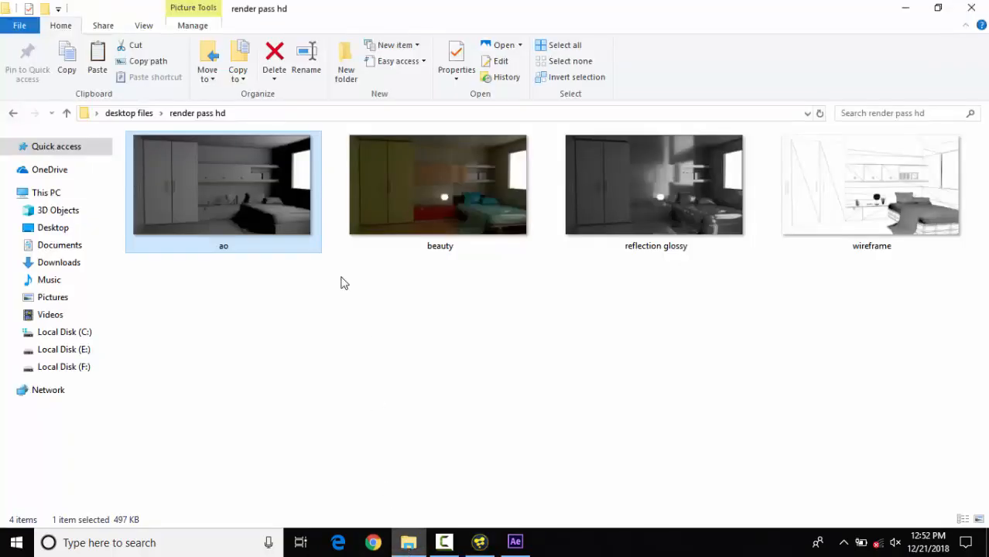
{"action": "left_click", "coordinate": [570, 307]}
{"action": "left_click_drag", "start_coordinate": [469, 234], "coordinate": [221, 396]}
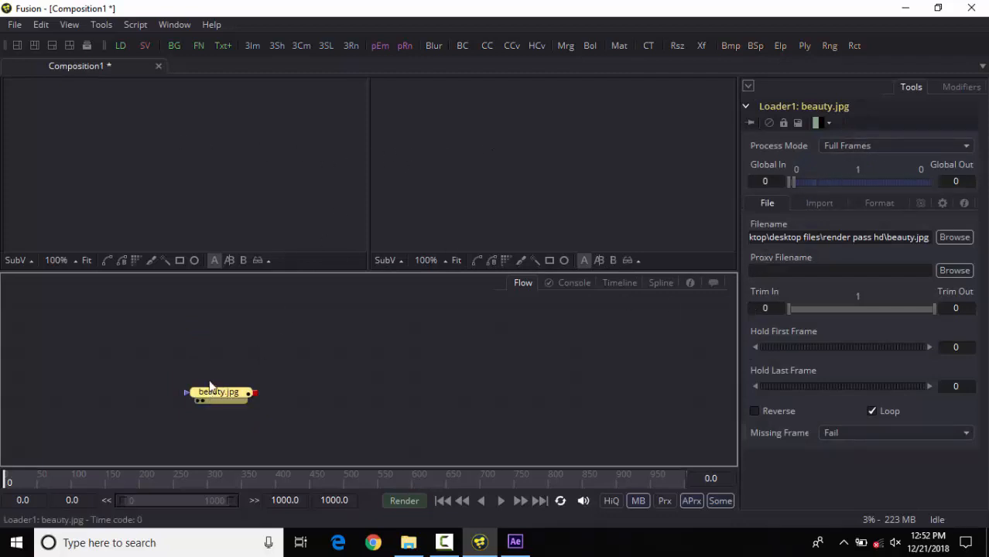
{"action": "left_click_drag", "start_coordinate": [211, 388], "coordinate": [156, 189]}
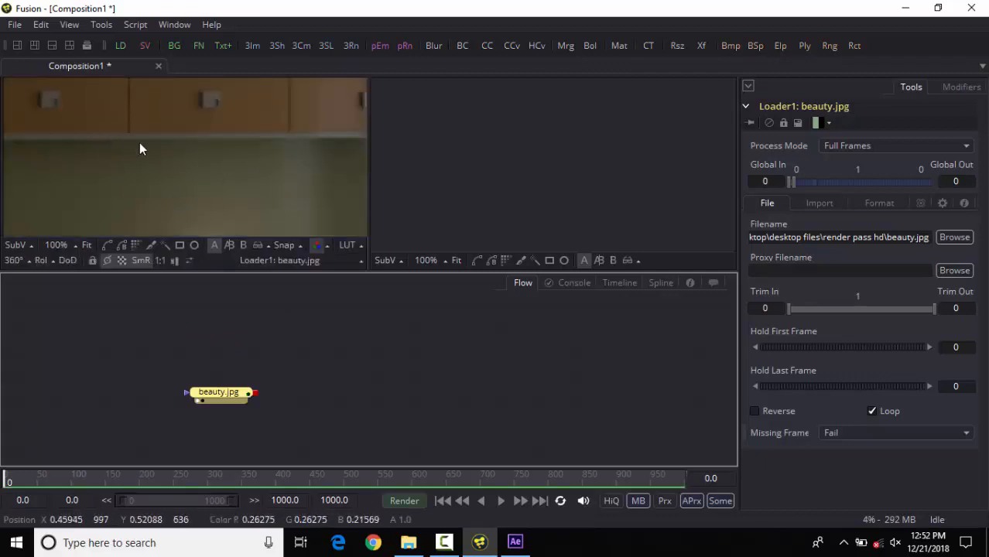
{"action": "left_click", "coordinate": [85, 243]}
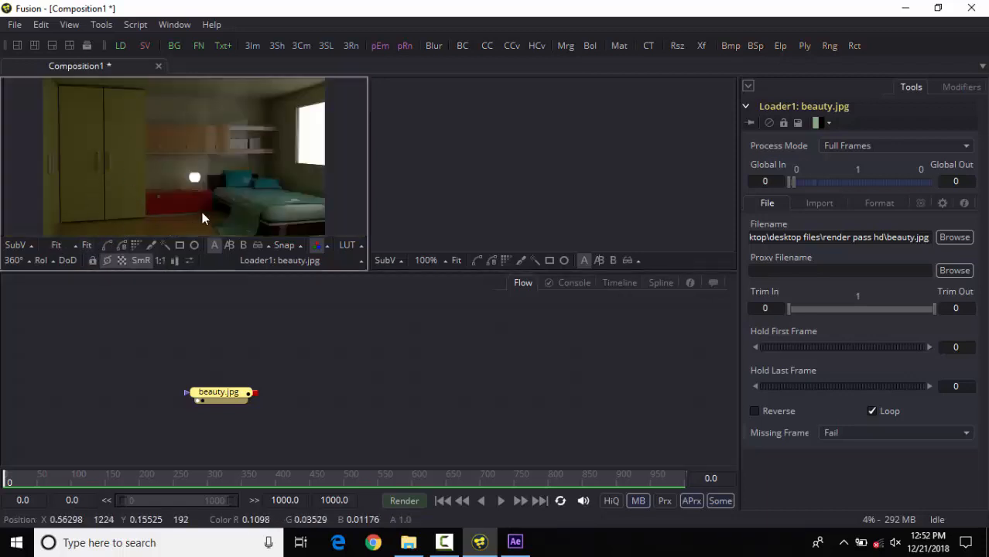
Step: Examine the render pass images in the render pass hd folder, including the reflection glossy pass
{"action": "left_click", "coordinate": [409, 543]}
{"action": "left_click_drag", "start_coordinate": [607, 238], "coordinate": [542, 387]}
{"action": "left_click", "coordinate": [957, 434]}
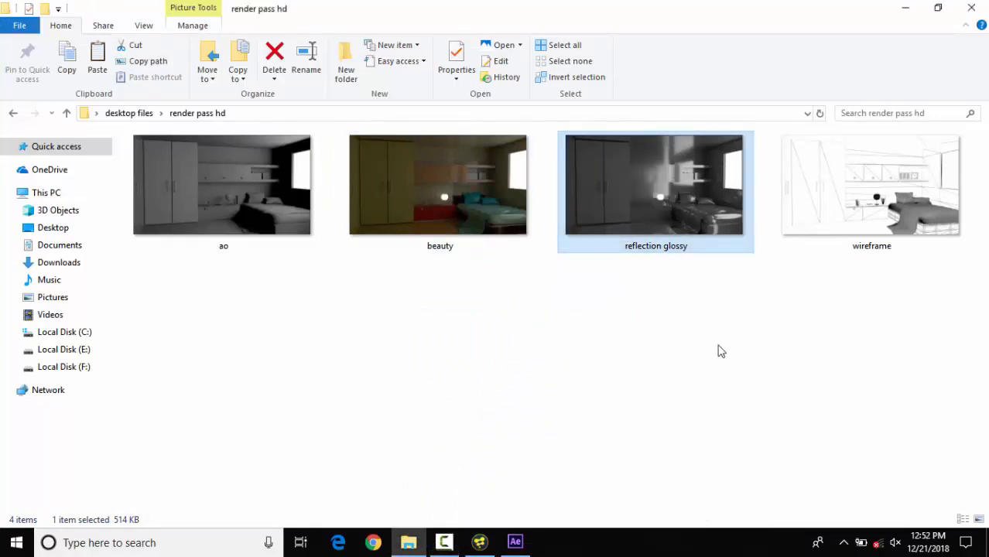
{"action": "left_click", "coordinate": [720, 351]}
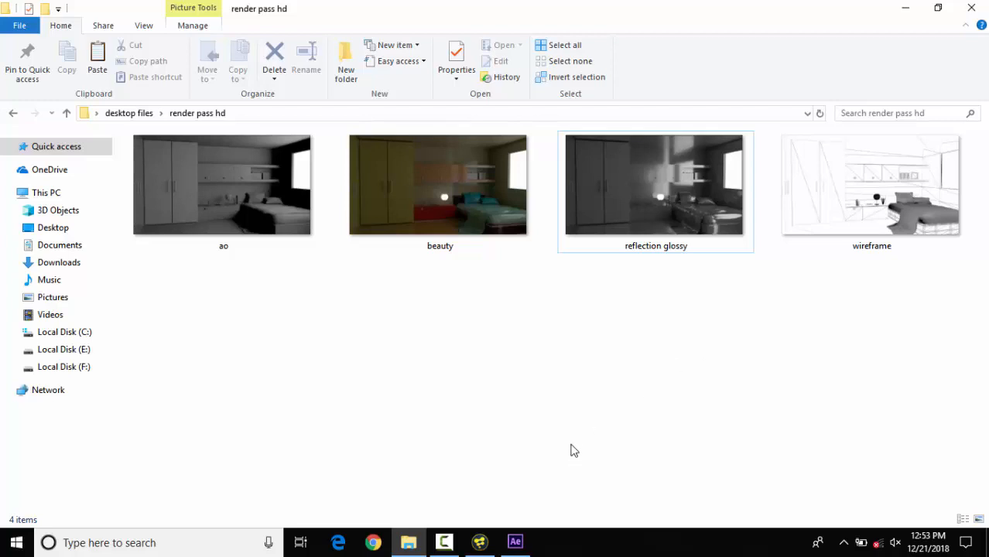
Step: Load the ao image into Fusion's flow, spaced apart from the beauty node, and display it fitted in the second viewer
{"action": "left_click", "coordinate": [479, 546]}
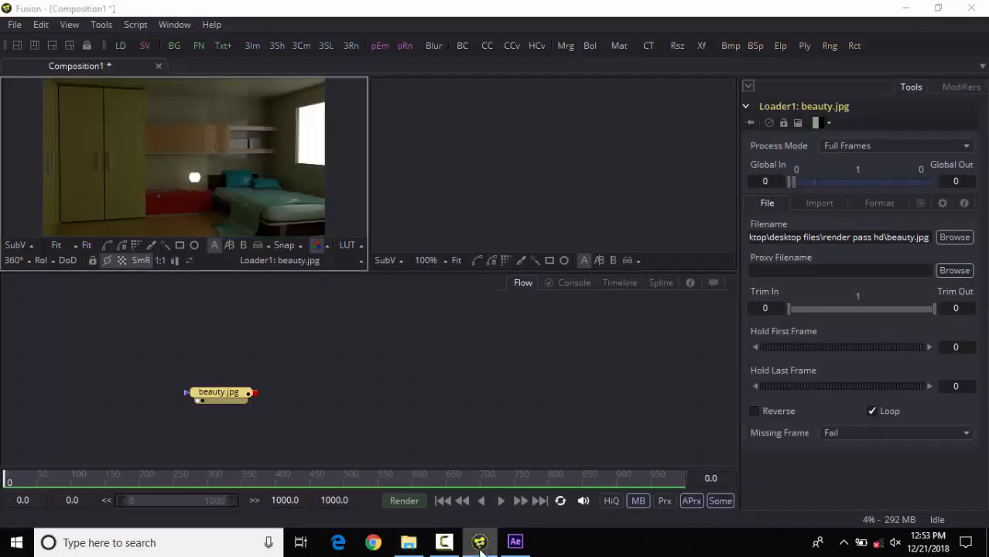
{"action": "left_click", "coordinate": [480, 544]}
{"action": "left_click_drag", "start_coordinate": [240, 200], "coordinate": [373, 355]}
{"action": "left_click_drag", "start_coordinate": [212, 394], "coordinate": [171, 370]}
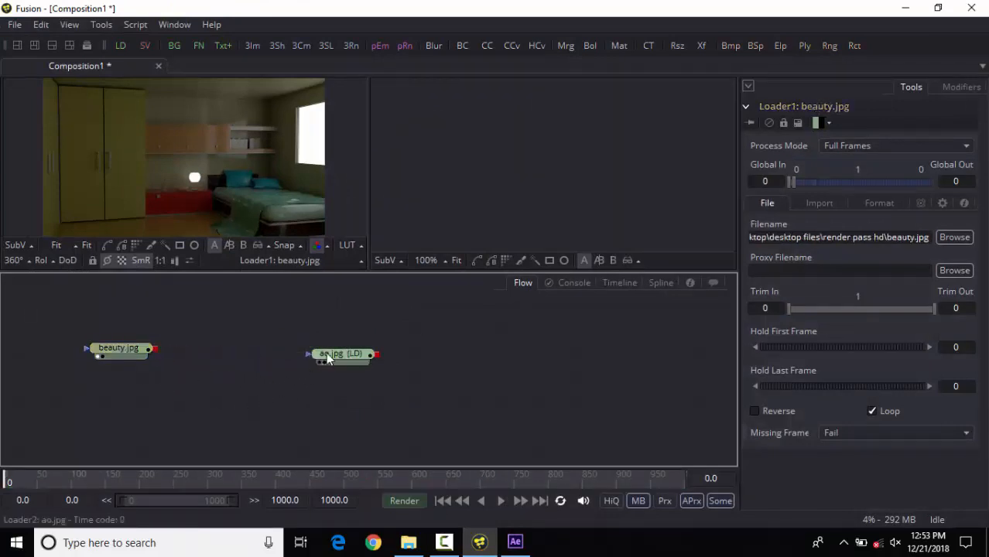
{"action": "left_click_drag", "start_coordinate": [326, 352], "coordinate": [534, 204]}
{"action": "left_click", "coordinate": [454, 246]}
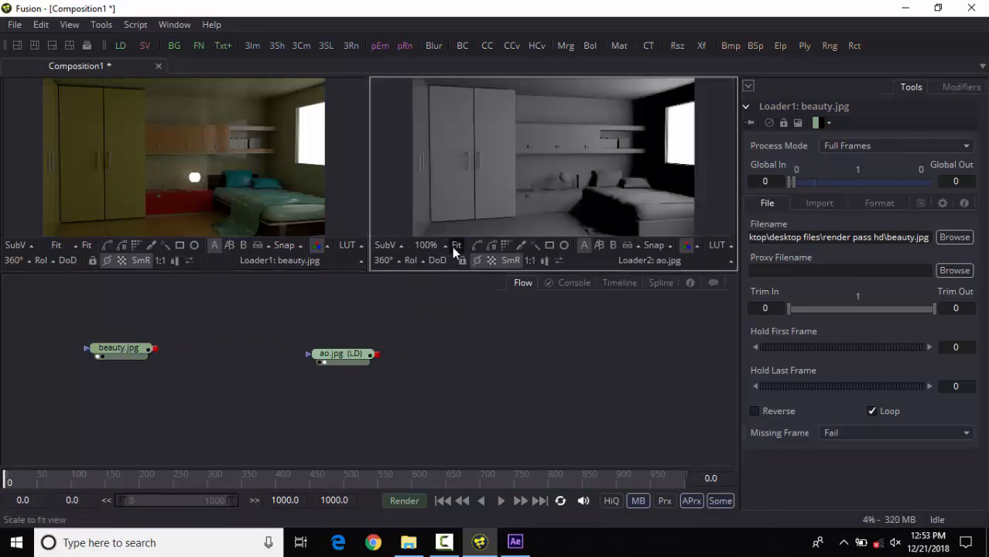
Step: Move the ao node beneath the beauty node in Fusion's flow
{"action": "left_click_drag", "start_coordinate": [333, 365], "coordinate": [133, 419]}
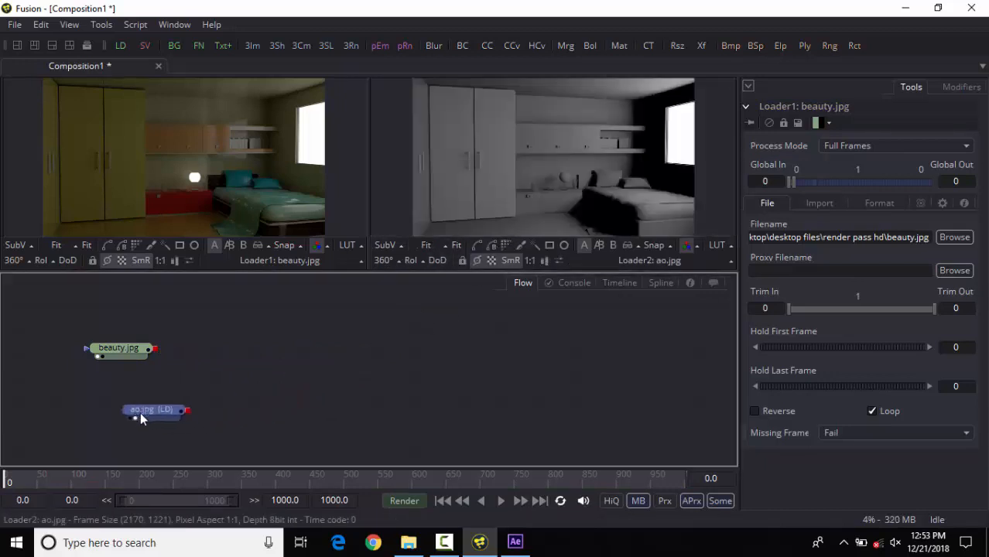
{"action": "left_click", "coordinate": [519, 544]}
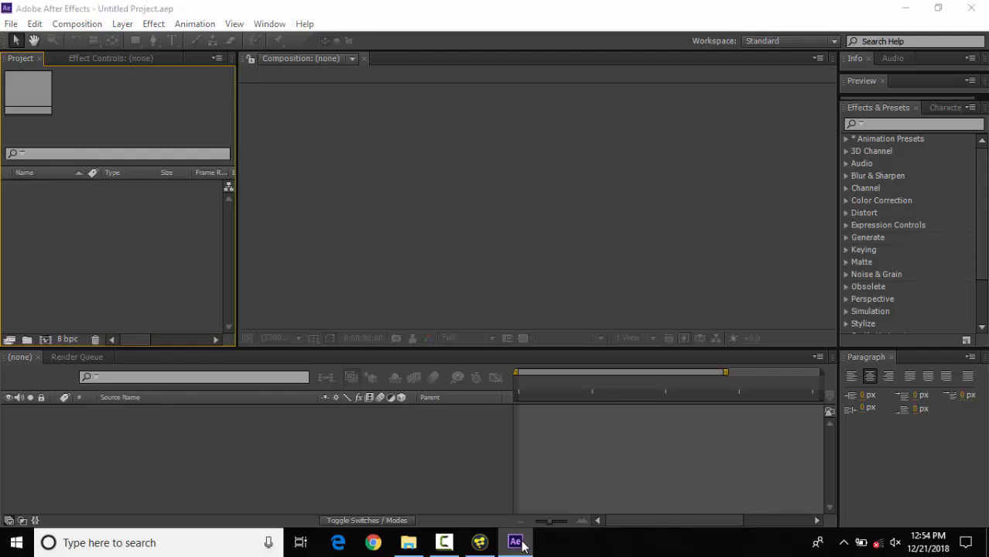
{"action": "left_click", "coordinate": [521, 543]}
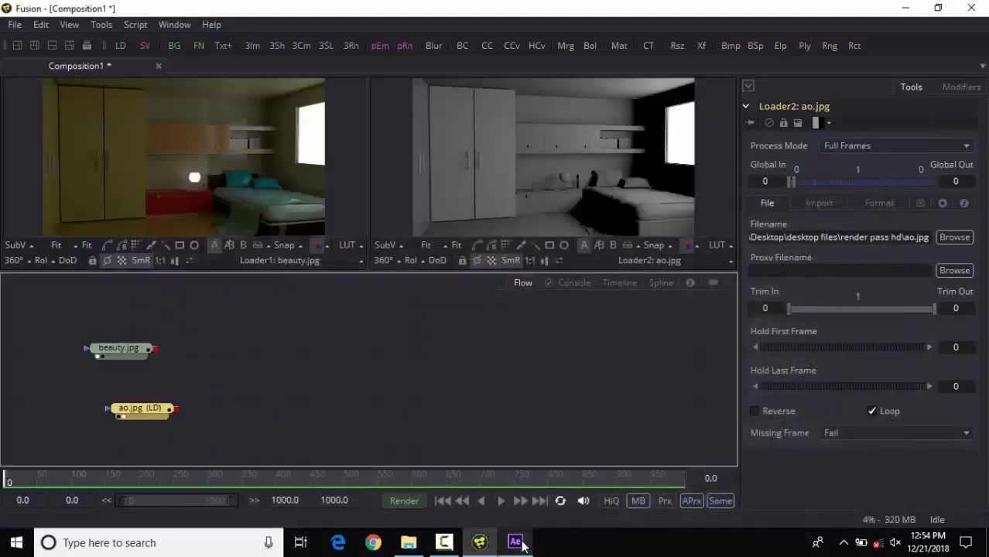
{"action": "left_click", "coordinate": [434, 370]}
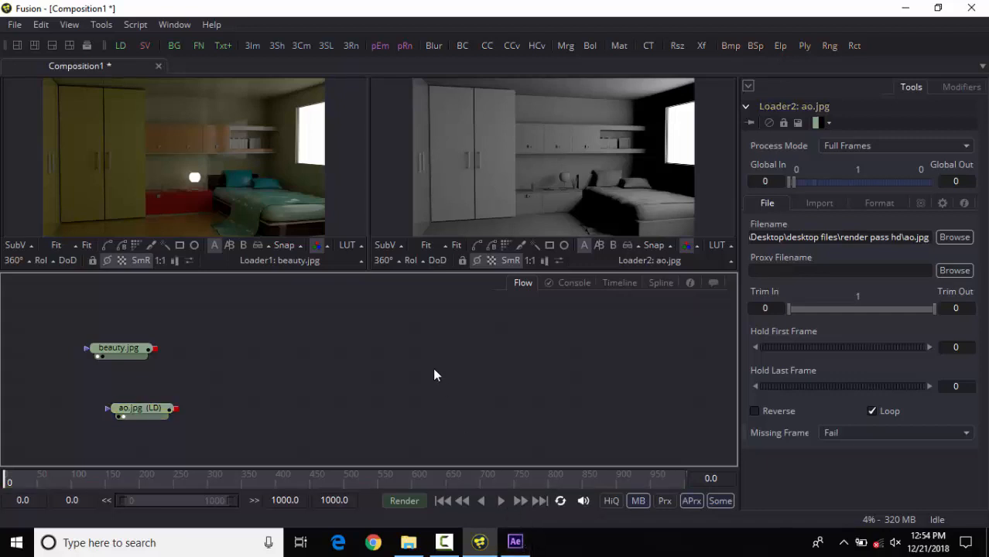
Step: Import the beauty image from the render pass hd folder into After Effects and create a composition from it
{"action": "left_click", "coordinate": [409, 542]}
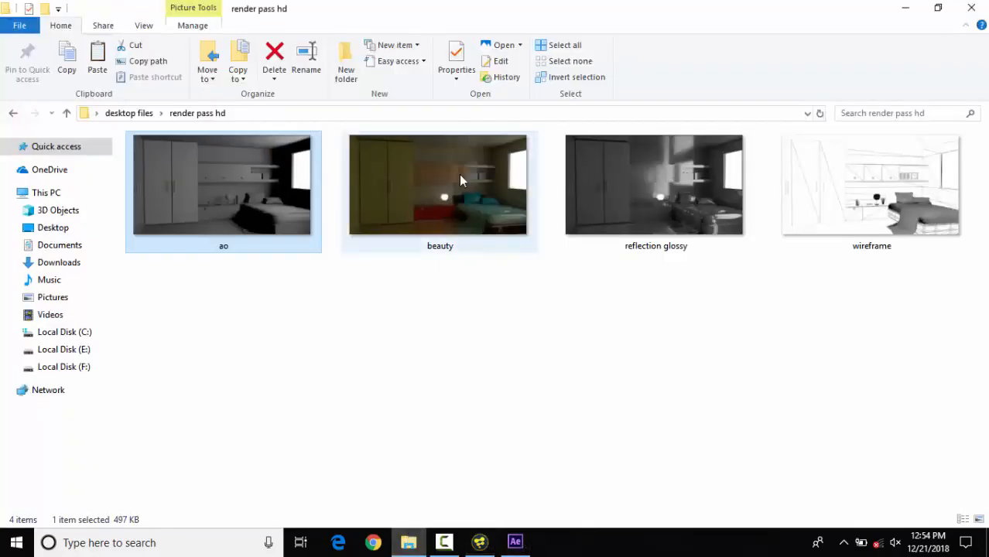
{"action": "left_click", "coordinate": [440, 229]}
{"action": "left_click_drag", "start_coordinate": [440, 228], "coordinate": [153, 276]}
{"action": "left_click_drag", "start_coordinate": [50, 189], "coordinate": [121, 460]}
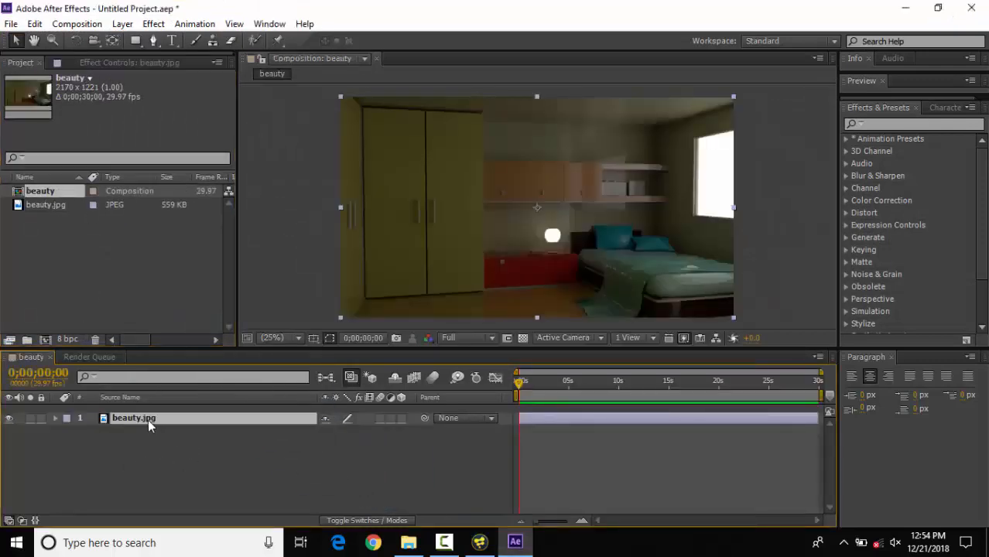
{"action": "left_click", "coordinate": [187, 455]}
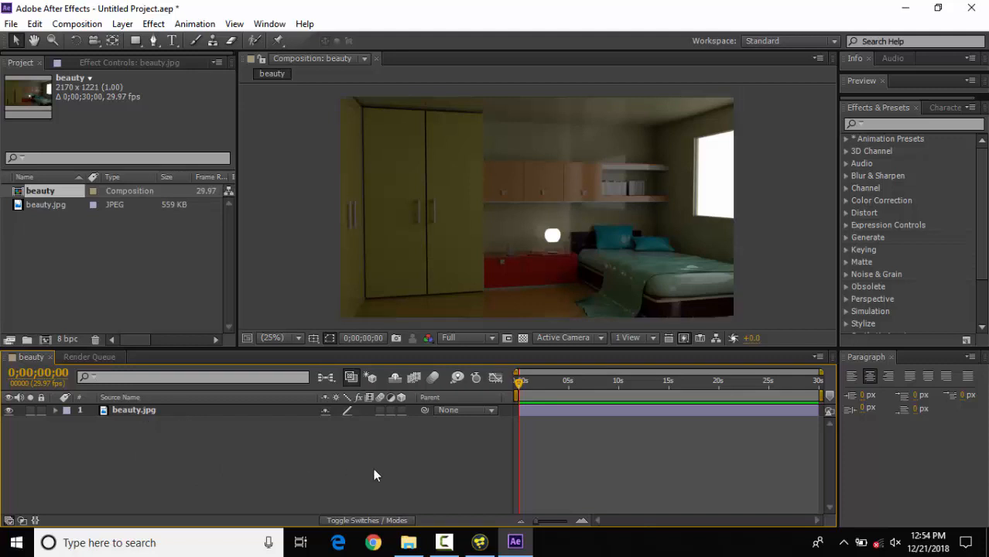
Step: Import the ao, reflection glossy and wireframe images into After Effects and add them as layers below beauty in the composition
{"action": "left_click", "coordinate": [409, 542]}
{"action": "key", "text": "Left"}
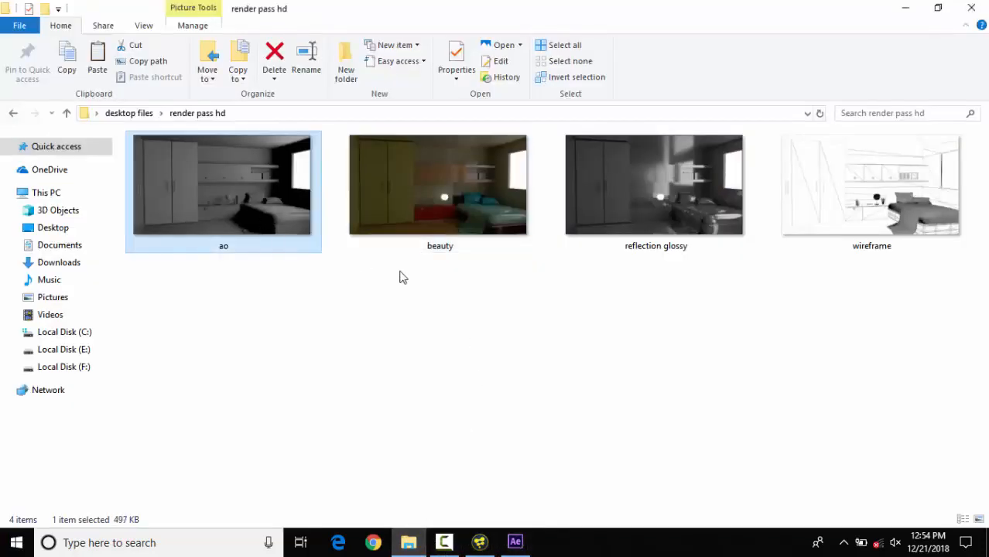
{"action": "left_click", "coordinate": [659, 193], "text": "ctrl"}
{"action": "left_click_drag", "start_coordinate": [822, 201], "coordinate": [245, 300]}
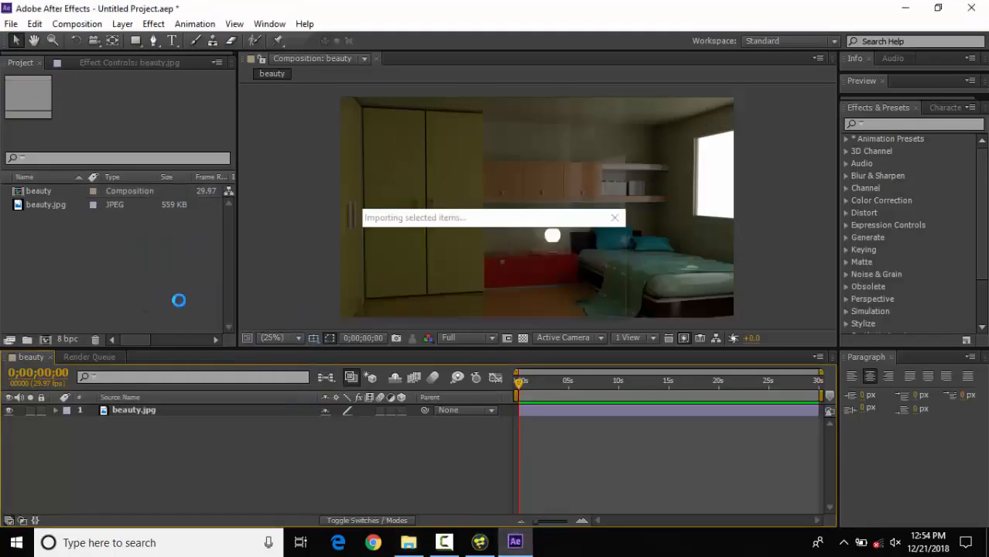
{"action": "left_click_drag", "start_coordinate": [56, 237], "coordinate": [154, 463]}
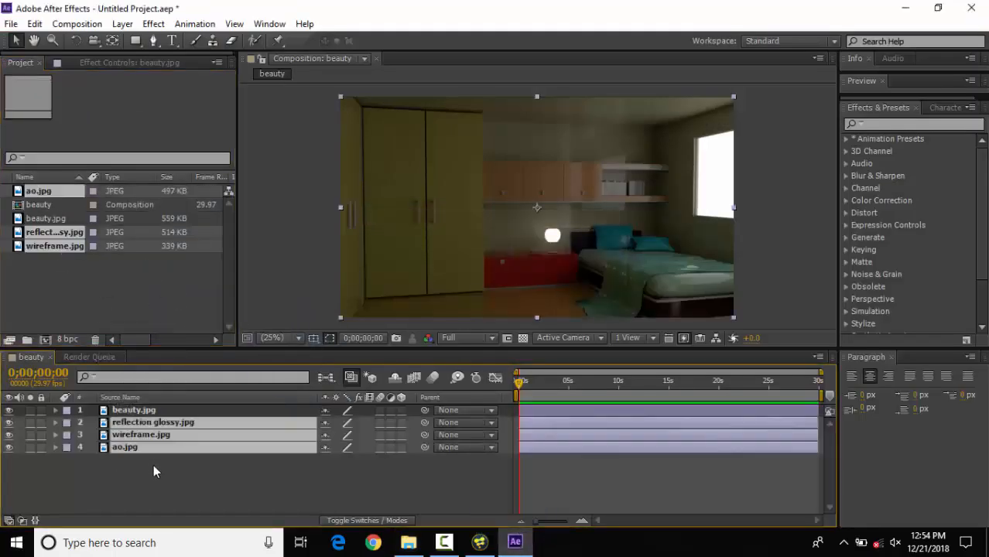
{"action": "left_click", "coordinate": [321, 456]}
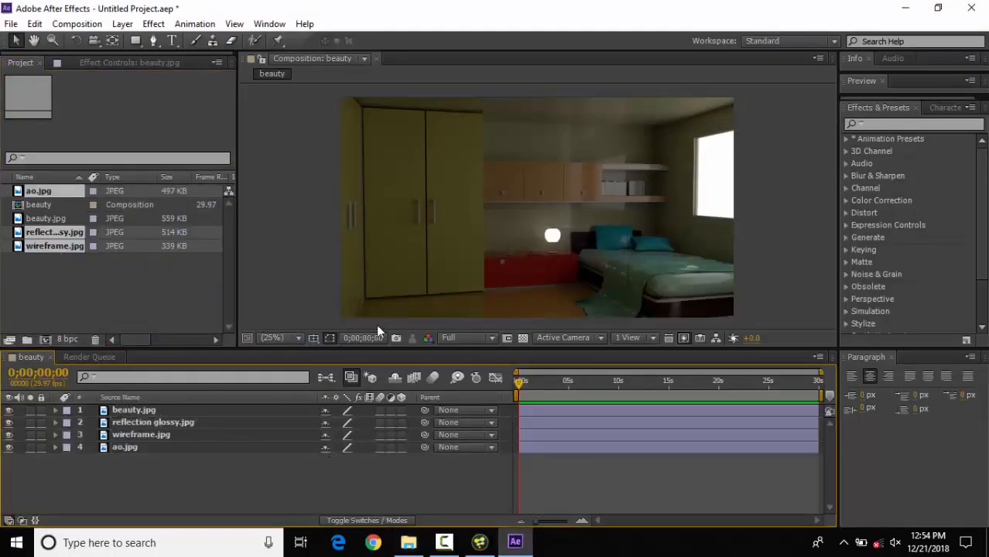
Step: Spread the beauty, reflection glossy, wireframe and ao layers apart in the composition so each one shows
{"action": "left_click", "coordinate": [525, 213]}
{"action": "left_click_drag", "start_coordinate": [558, 192], "coordinate": [369, 293]}
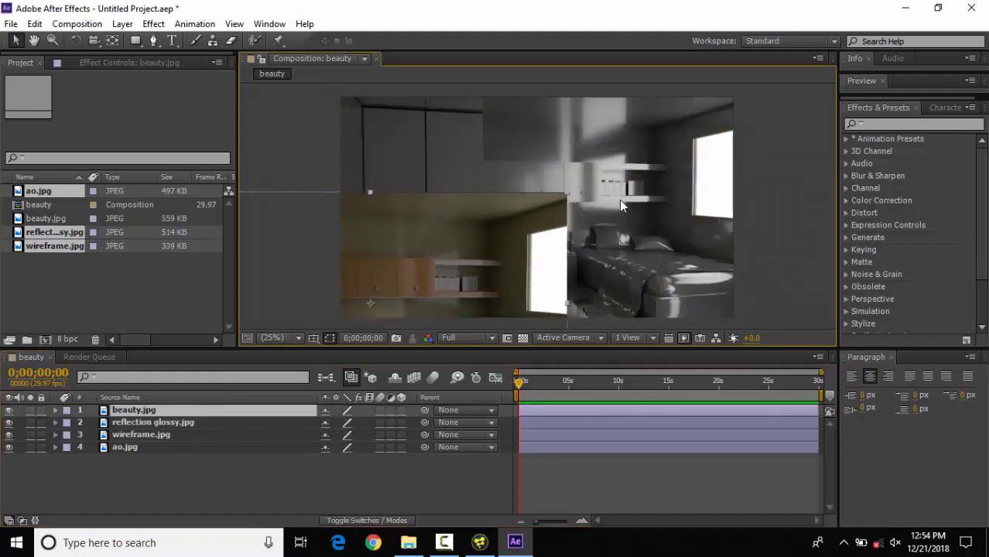
{"action": "left_click_drag", "start_coordinate": [619, 202], "coordinate": [710, 313]}
{"action": "left_click_drag", "start_coordinate": [692, 171], "coordinate": [486, 138]}
{"action": "left_click_drag", "start_coordinate": [643, 176], "coordinate": [748, 183]}
Step: Scale down the beauty layer and rearrange it with the wireframe and reflection glossy layers, placing beauty near the composition's centre
{"action": "left_click", "coordinate": [130, 410]}
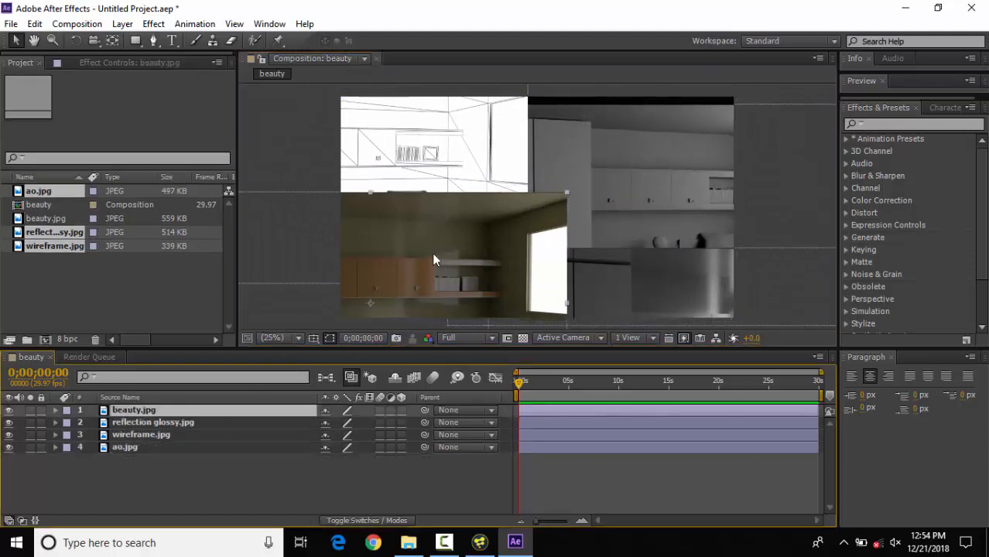
{"action": "mouse_move", "coordinate": [567, 192]}
{"action": "left_mouse_down"}
{"action": "mouse_move", "coordinate": [646, 147]}
{"action": "mouse_move", "coordinate": [611, 139]}
{"action": "mouse_move", "coordinate": [499, 203]}
{"action": "mouse_move", "coordinate": [540, 155]}
{"action": "mouse_move", "coordinate": [577, 194]}
{"action": "mouse_move", "coordinate": [561, 207]}
{"action": "left_mouse_up"}
{"action": "left_click", "coordinate": [162, 423]}
{"action": "left_click", "coordinate": [155, 435]}
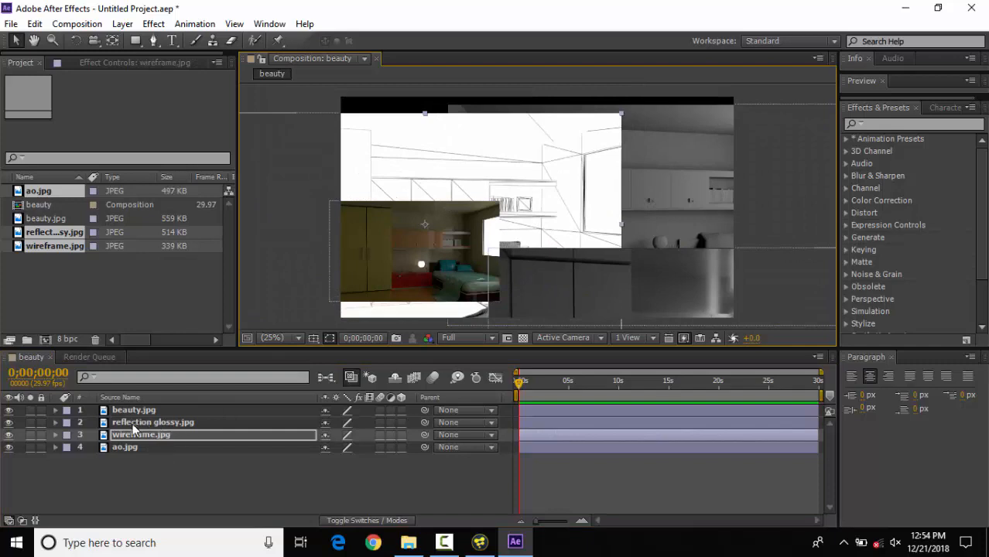
{"action": "left_click_drag", "start_coordinate": [631, 252], "coordinate": [508, 232]}
{"action": "left_click", "coordinate": [136, 423]}
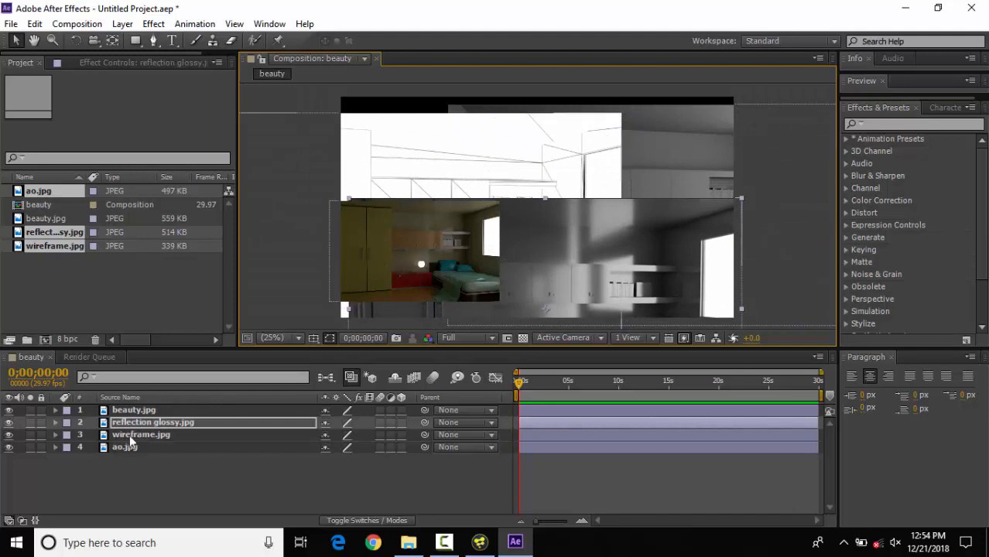
{"action": "left_click", "coordinate": [126, 411]}
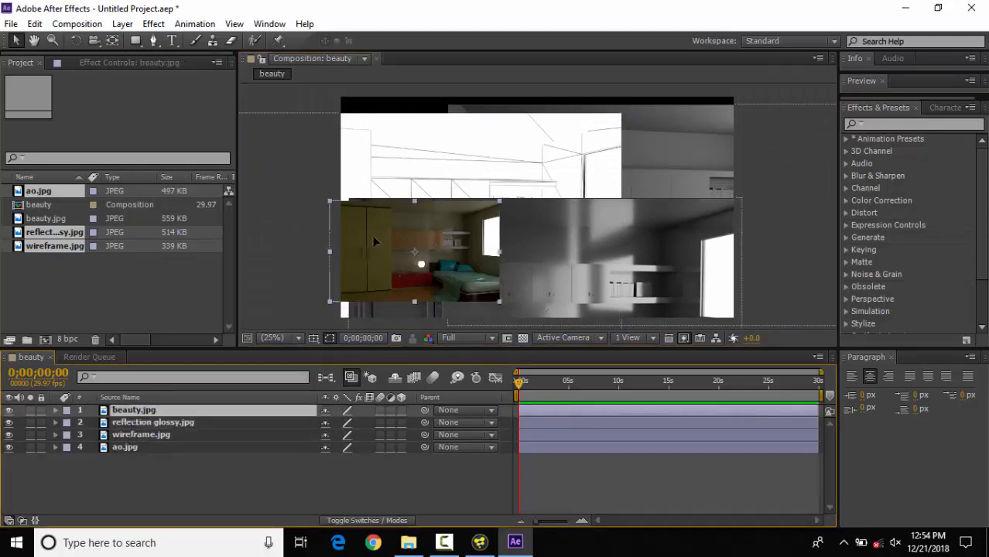
{"action": "left_click_drag", "start_coordinate": [372, 235], "coordinate": [465, 193]}
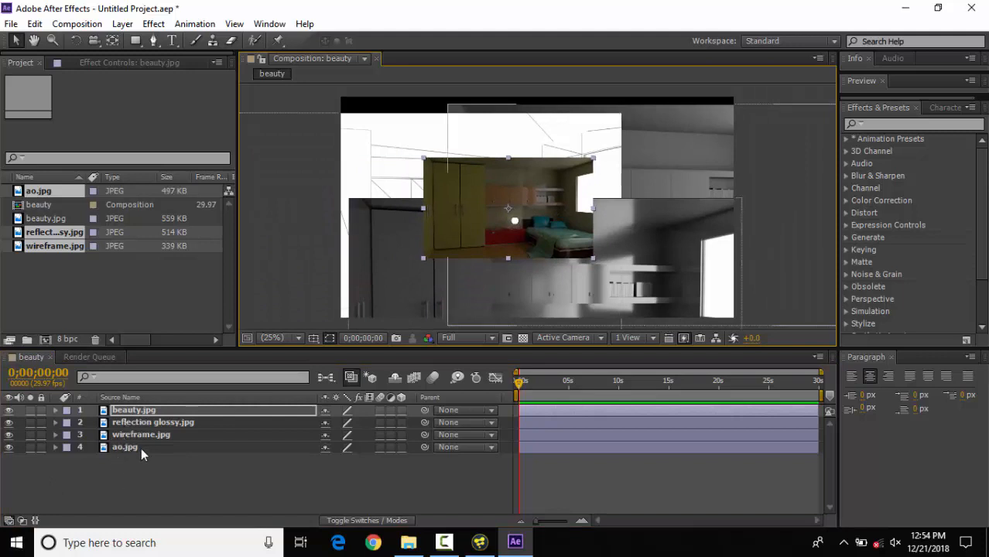
Step: Move the ao layer to the top of the layer stack and scale it down beside the beauty layer
{"action": "left_click", "coordinate": [130, 449]}
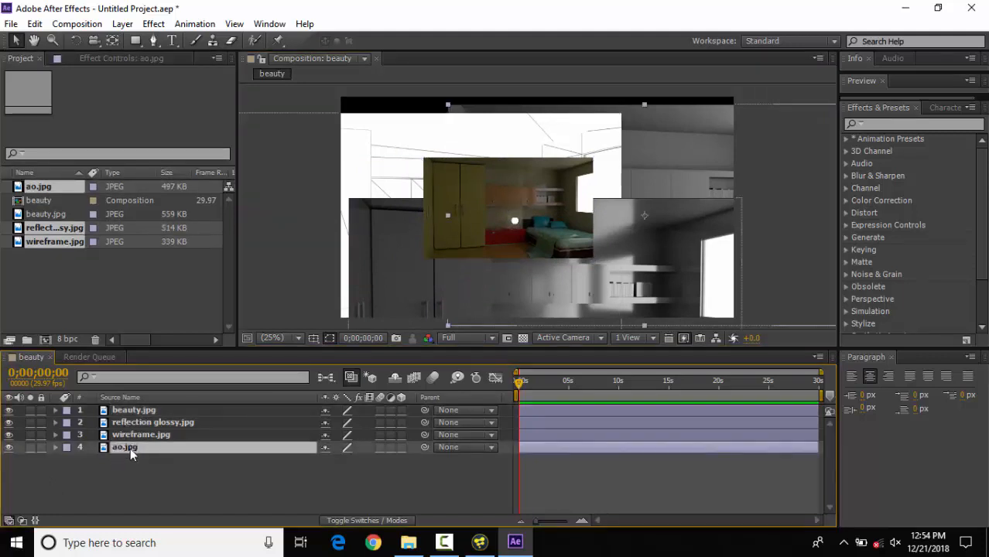
{"action": "left_click_drag", "start_coordinate": [130, 447], "coordinate": [133, 411]}
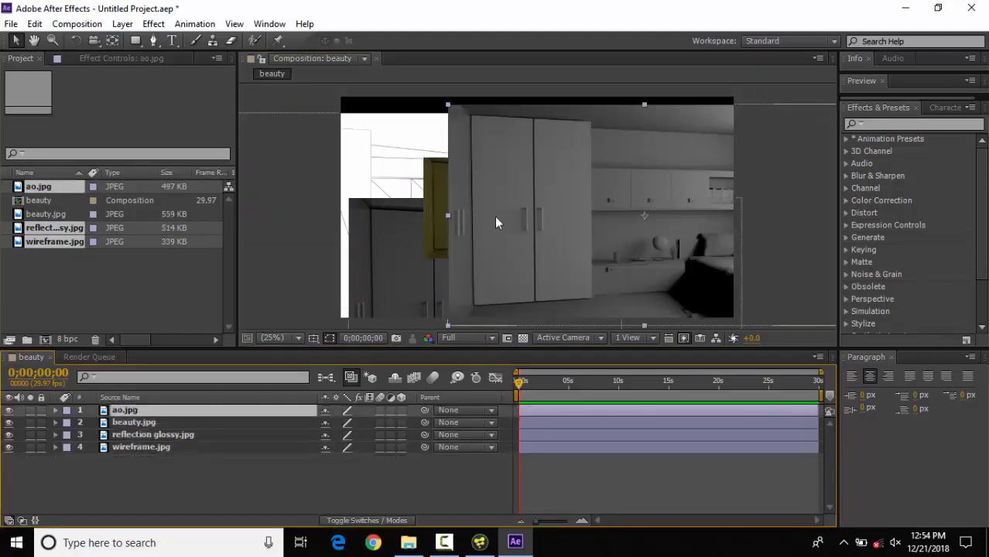
{"action": "left_click_drag", "start_coordinate": [554, 137], "coordinate": [485, 186]}
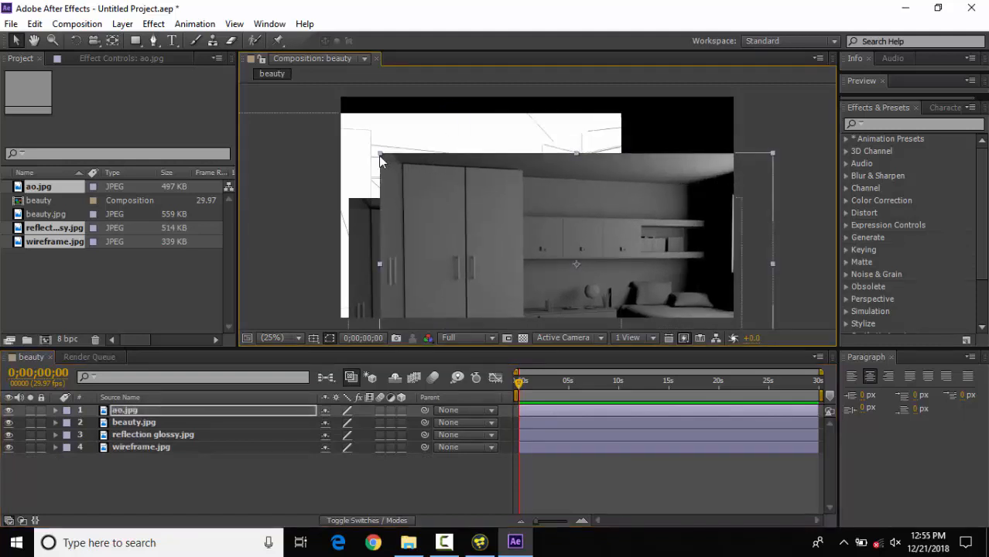
{"action": "left_click_drag", "start_coordinate": [378, 156], "coordinate": [570, 148]}
{"action": "left_click", "coordinate": [173, 491]}
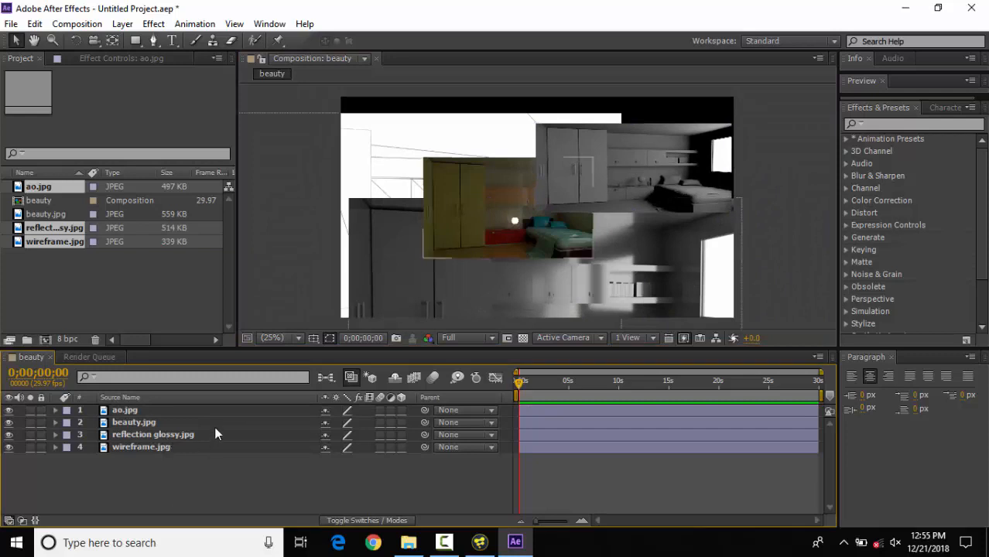
Step: Switch back to Fusion and arrange the beauty node closely above the ao node in the flow
{"action": "left_click", "coordinate": [905, 8]}
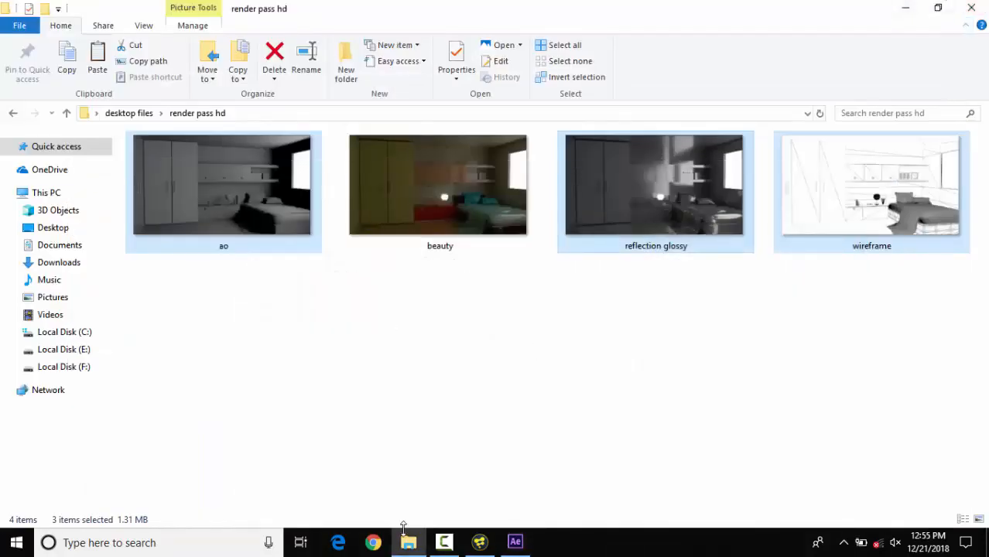
{"action": "left_click", "coordinate": [475, 546]}
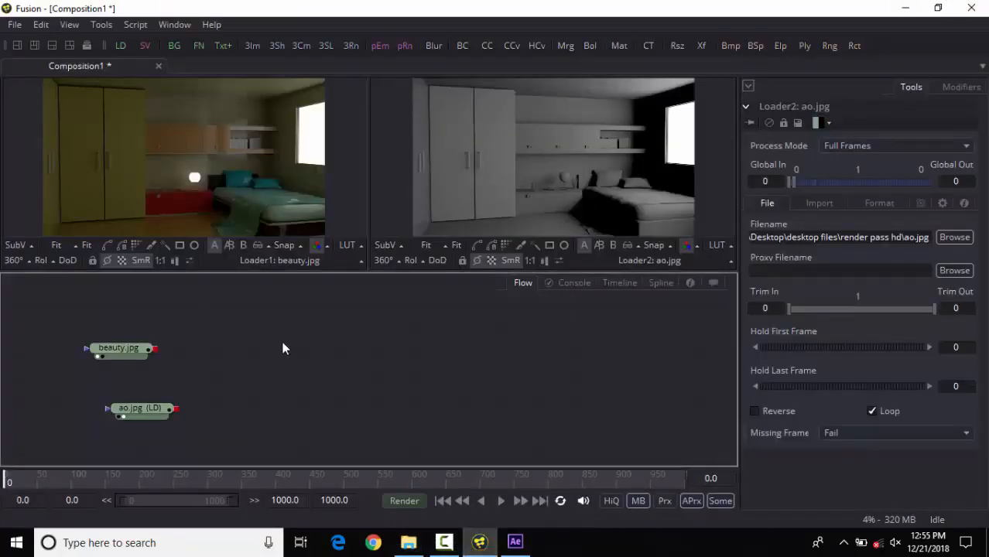
{"action": "left_click_drag", "start_coordinate": [137, 354], "coordinate": [142, 313]}
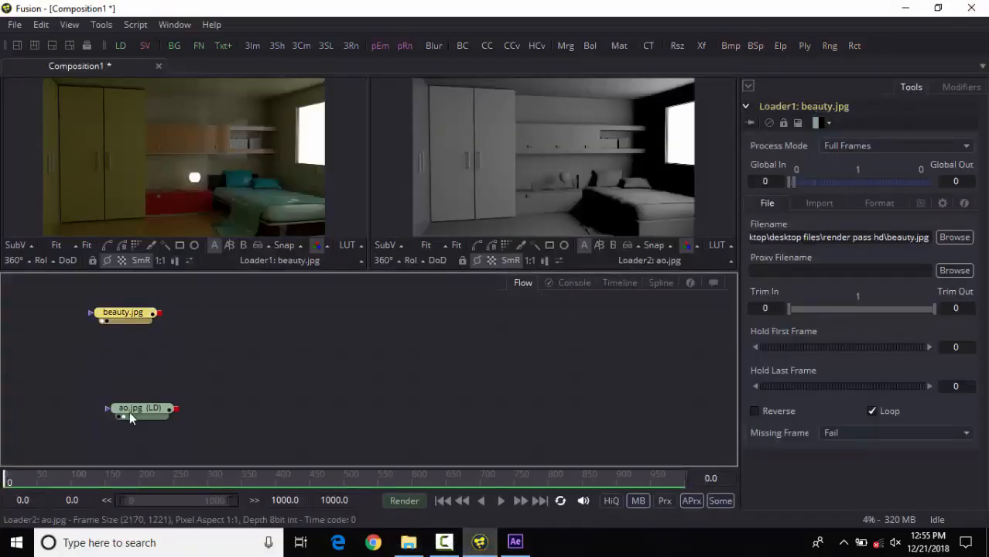
{"action": "left_click_drag", "start_coordinate": [129, 411], "coordinate": [117, 366]}
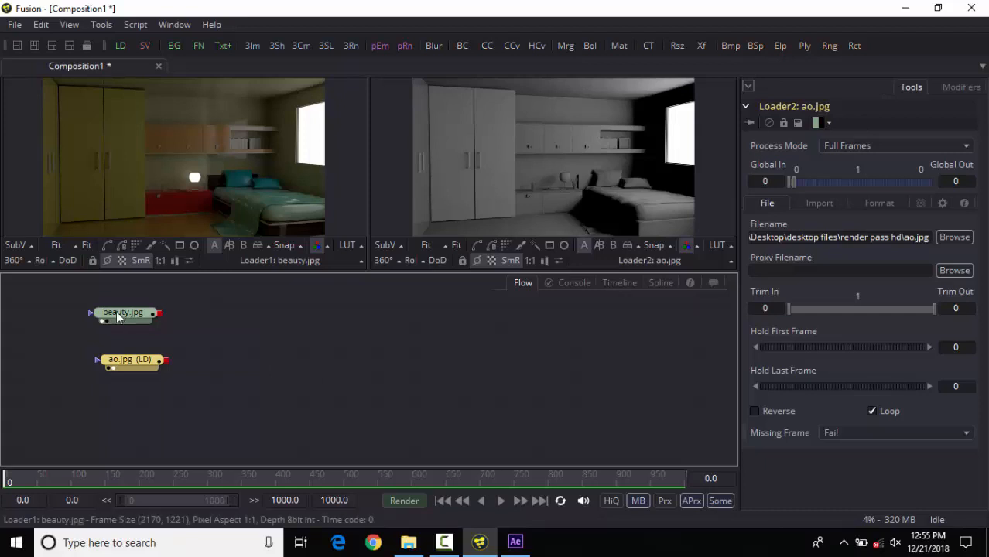
{"action": "left_click_drag", "start_coordinate": [117, 313], "coordinate": [127, 195]}
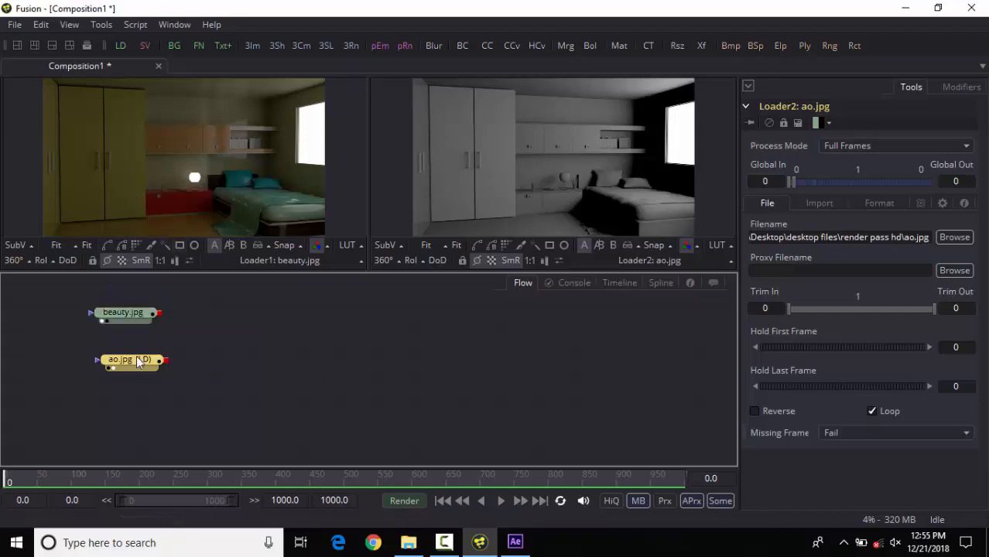
{"action": "left_click", "coordinate": [124, 314]}
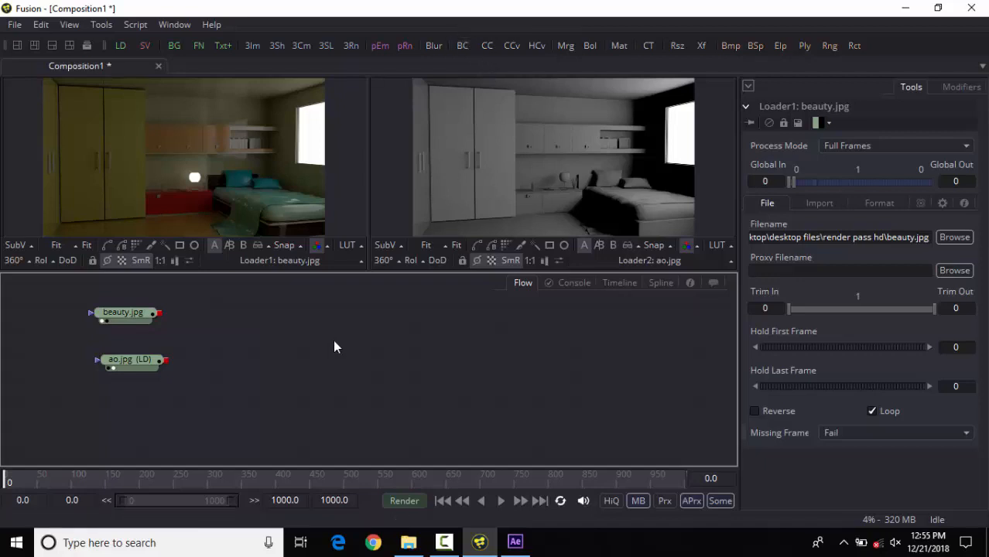
{"action": "key", "text": "ctrl+space"}
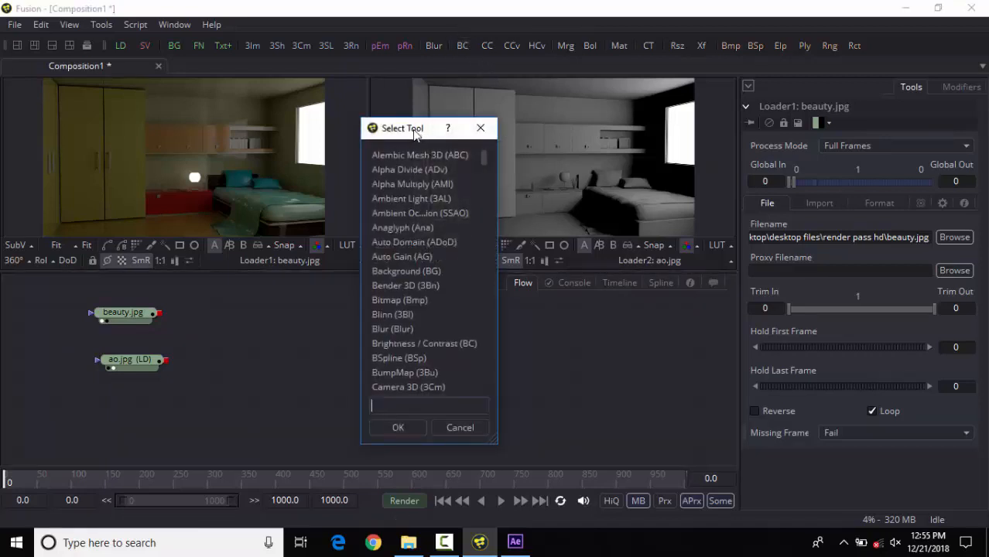
{"action": "mouse_move", "coordinate": [423, 135]}
{"action": "left_mouse_down"}
{"action": "mouse_move", "coordinate": [420, 124]}
{"action": "mouse_move", "coordinate": [428, 144]}
{"action": "left_mouse_up"}
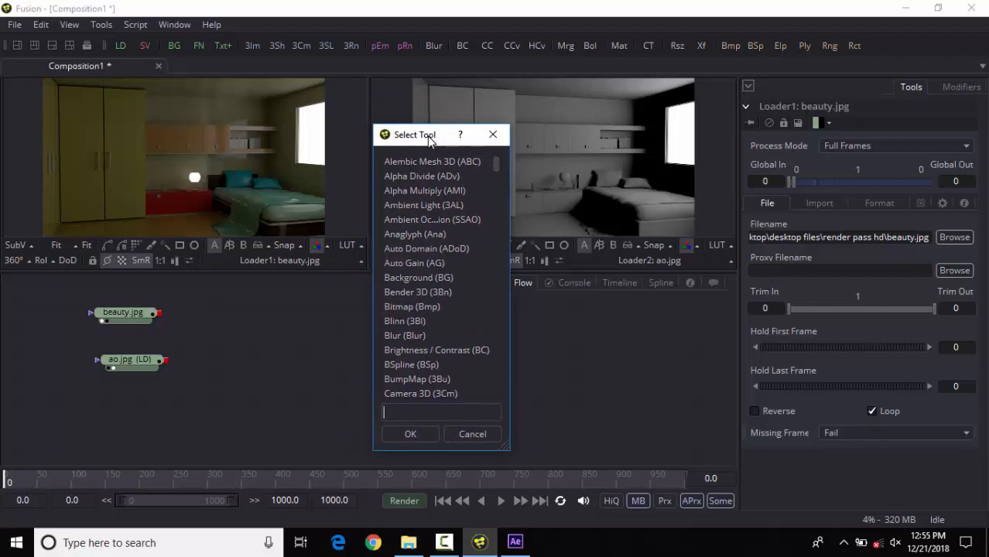
{"action": "left_click", "coordinate": [488, 134]}
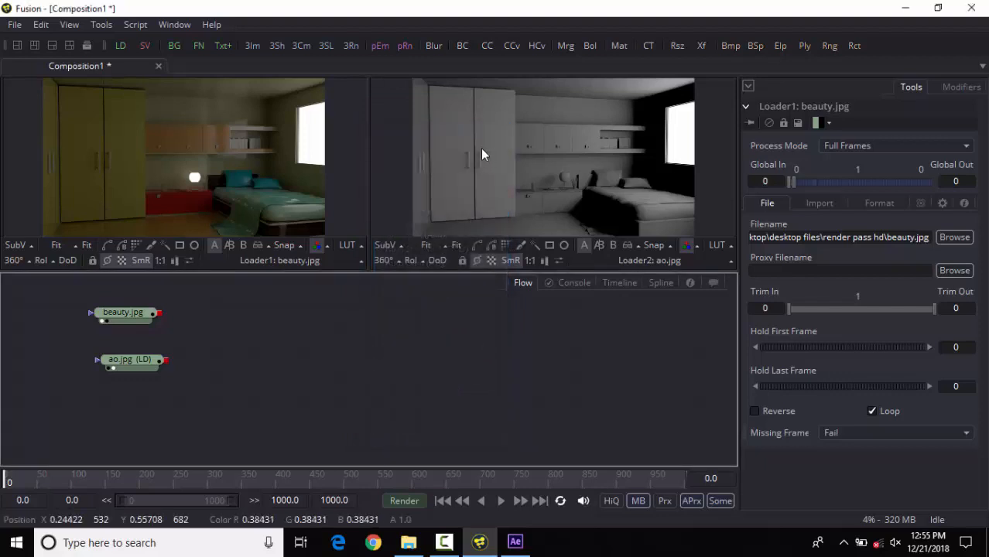
Step: Browse Fusion's full tool list, search it for "merge", and add a Merge (Mrg) node to the flow
{"action": "key", "text": "ctrl+space"}
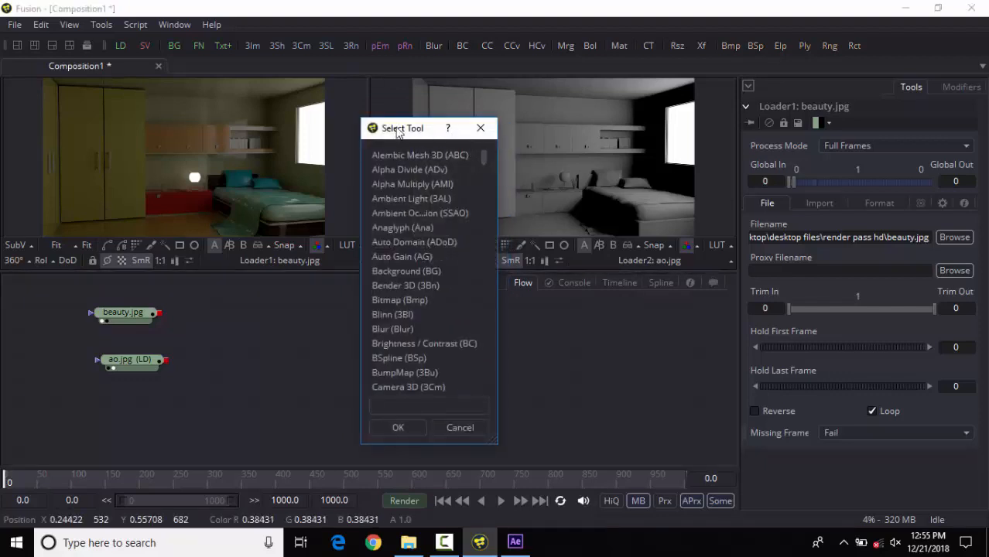
{"action": "left_click_drag", "start_coordinate": [395, 138], "coordinate": [498, 135]}
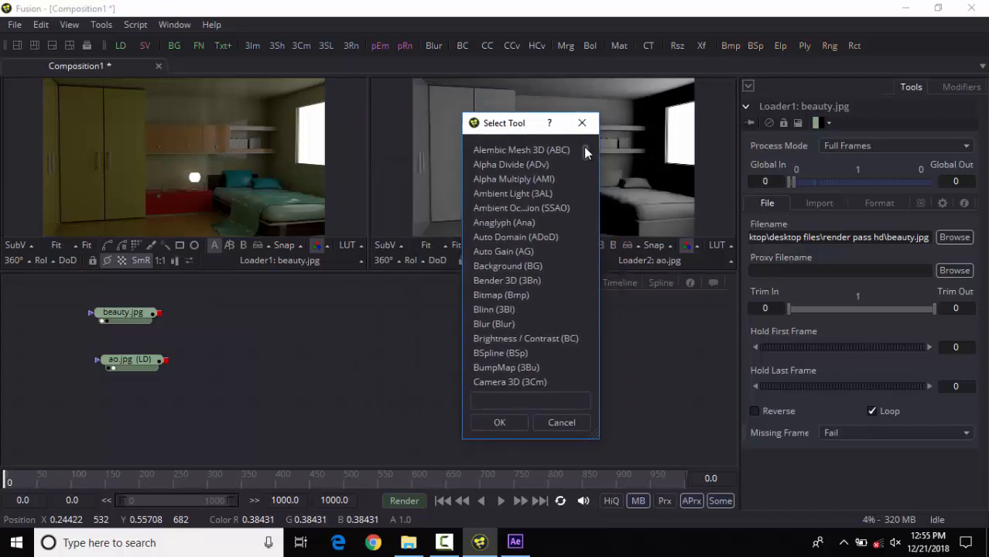
{"action": "left_click_drag", "start_coordinate": [583, 146], "coordinate": [572, 368]}
{"action": "scroll", "coordinate": [563, 229], "scroll_direction": "up", "scroll_amount": 8}
{"action": "left_click_drag", "start_coordinate": [517, 125], "coordinate": [490, 129]}
{"action": "left_click_drag", "start_coordinate": [573, 182], "coordinate": [595, 193]}
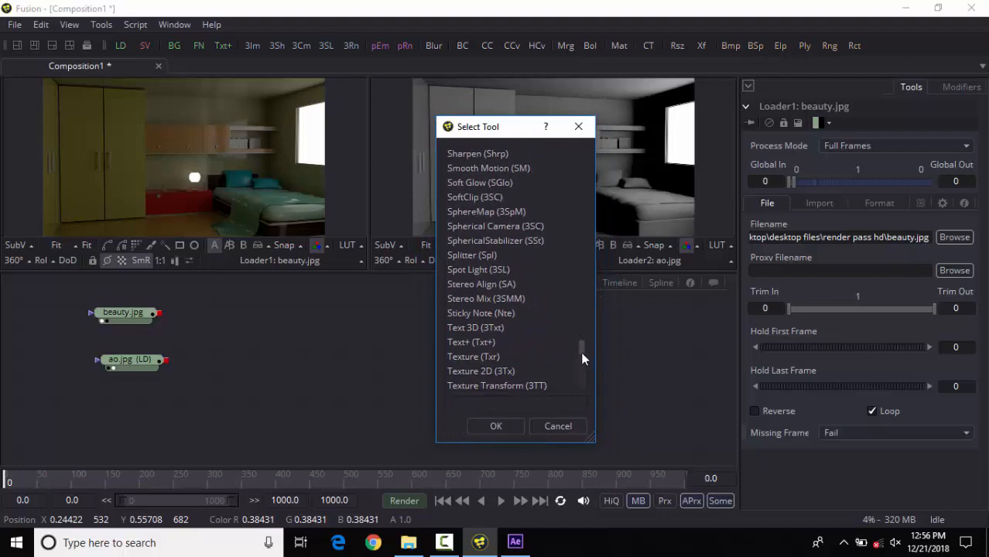
{"action": "left_click", "coordinate": [467, 403]}
{"action": "type", "text": "merge"}
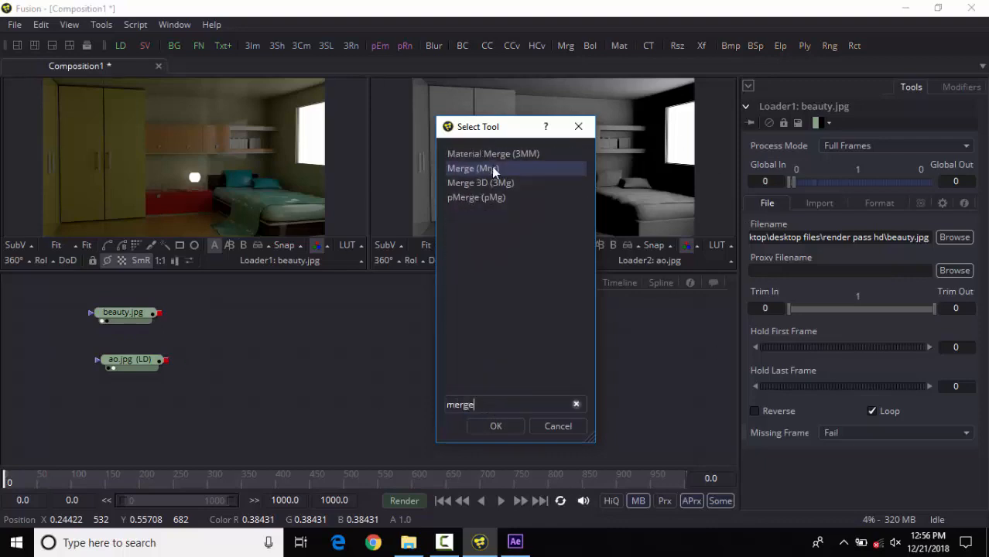
{"action": "left_click", "coordinate": [483, 429]}
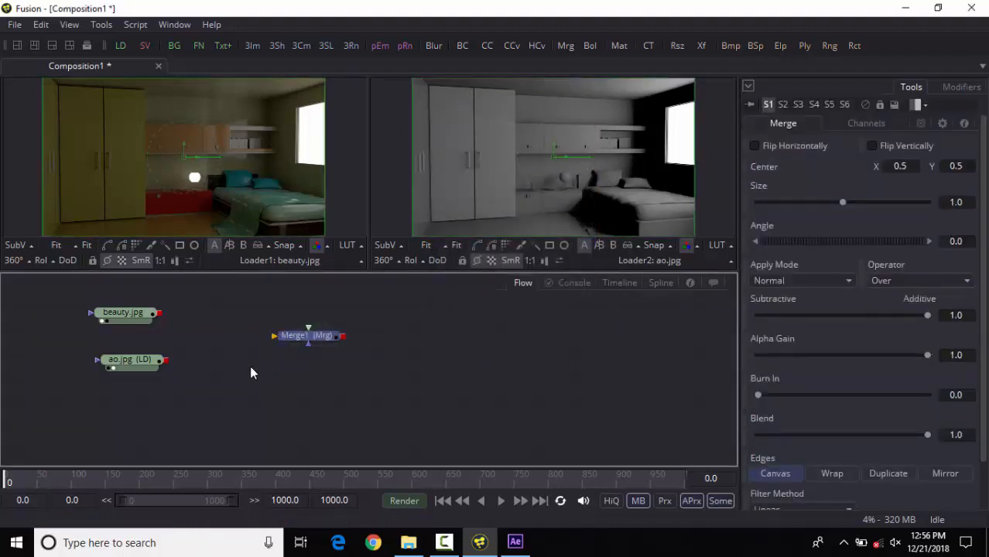
Step: Replace the existing Merge node with a new one and add a Brightness/Contrast (BC) node connected after it
{"action": "key", "text": "Delete"}
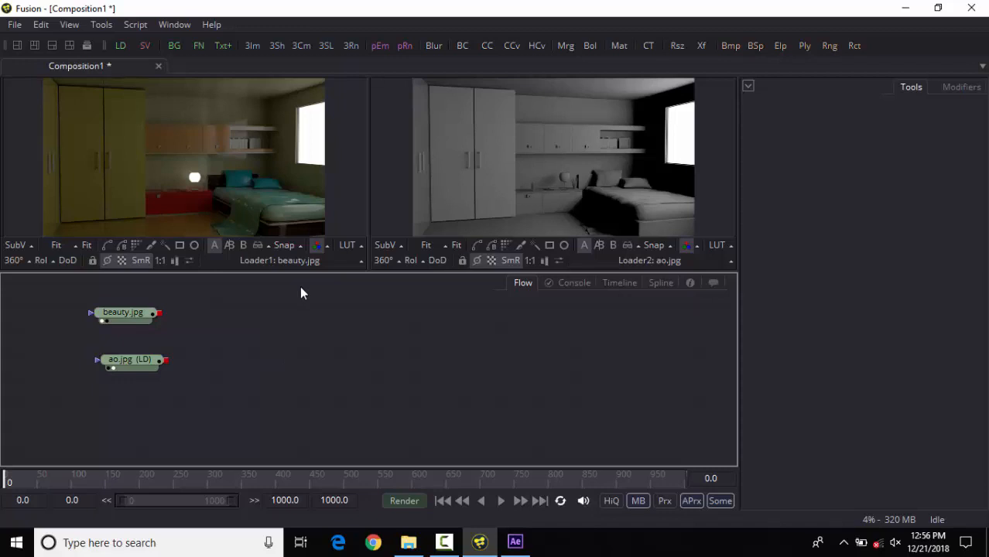
{"action": "left_click", "coordinate": [564, 47]}
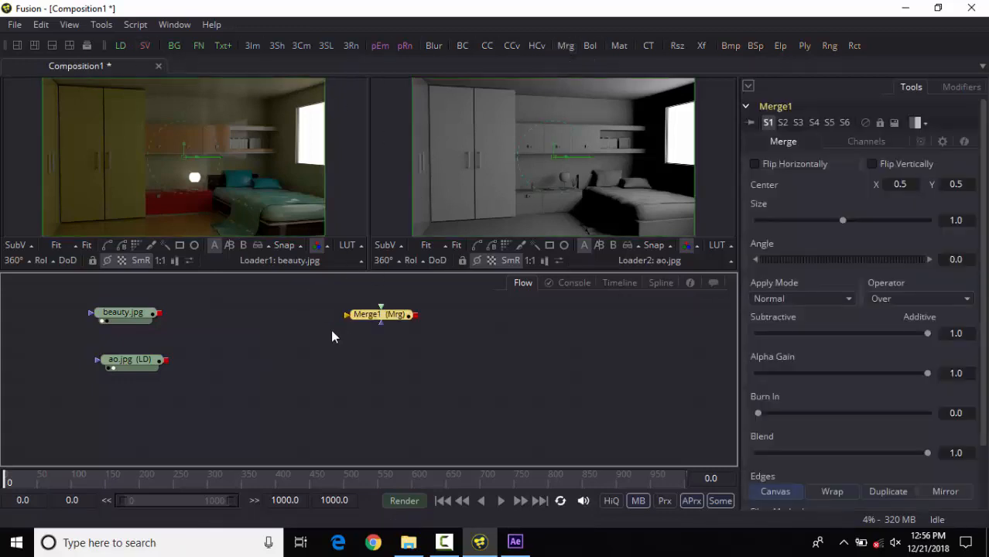
{"action": "left_click", "coordinate": [458, 48]}
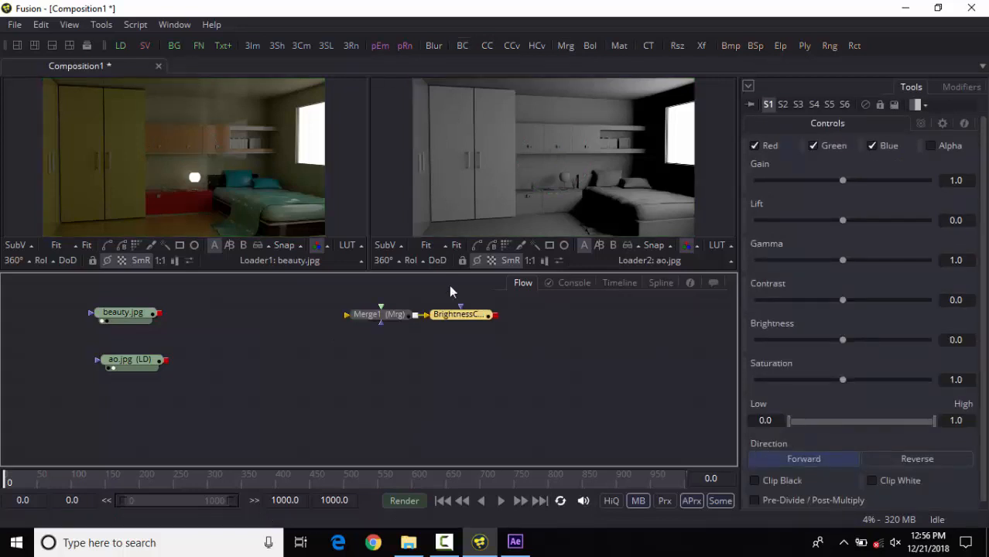
Step: Move the Brightness/Contrast node away from Merge1, connect its input to Merge1's output, and disconnect the two nodes again
{"action": "left_click_drag", "start_coordinate": [447, 321], "coordinate": [466, 347]}
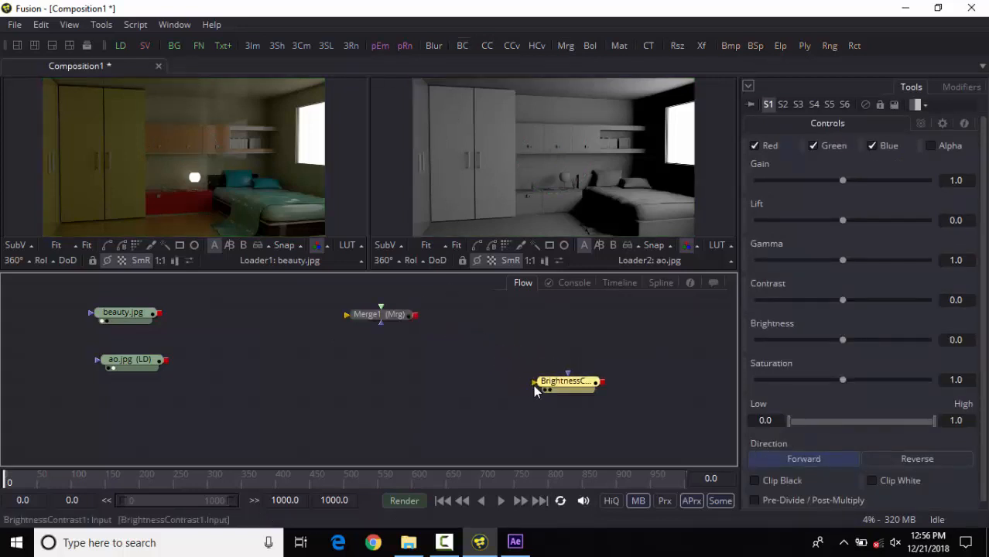
{"action": "left_click_drag", "start_coordinate": [532, 383], "coordinate": [415, 316]}
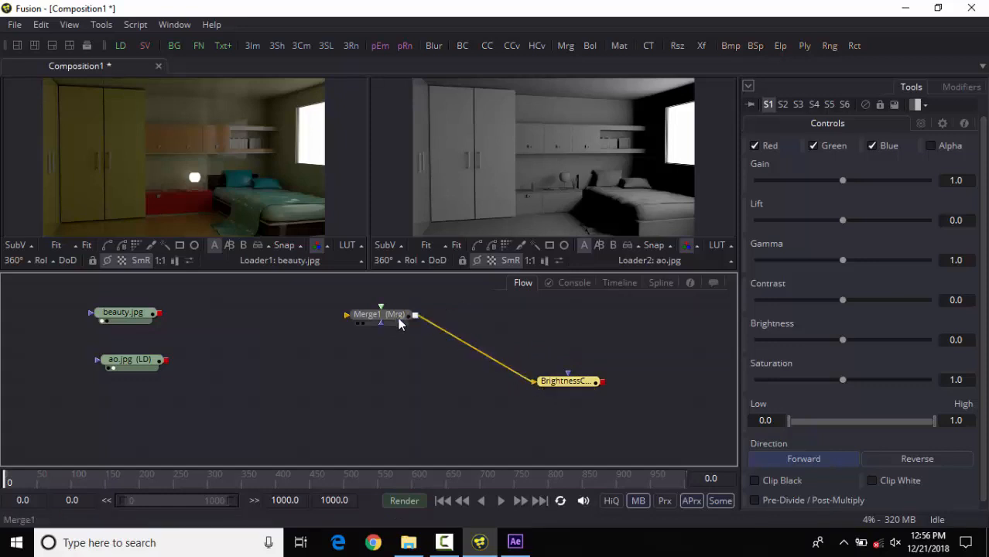
{"action": "left_click_drag", "start_coordinate": [530, 382], "coordinate": [488, 333]}
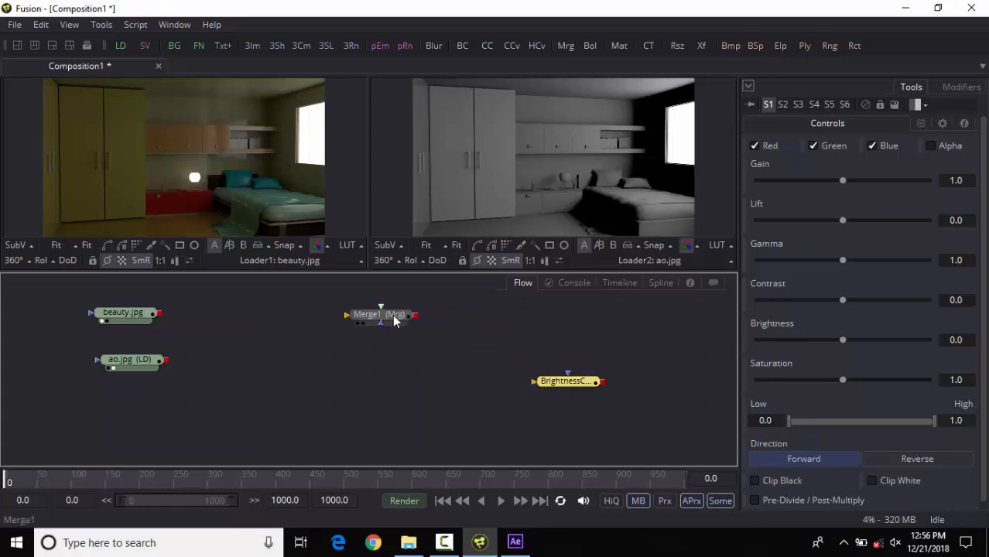
Step: Arrange the Merge1 node close beside the beauty and ao loaders, place the Brightness/Contrast node just after it, and clear the selection
{"action": "mouse_move", "coordinate": [393, 316]}
{"action": "left_mouse_down"}
{"action": "mouse_move", "coordinate": [346, 351]}
{"action": "mouse_move", "coordinate": [270, 339]}
{"action": "left_mouse_up"}
{"action": "left_click_drag", "start_coordinate": [350, 318], "coordinate": [234, 384]}
{"action": "left_click_drag", "start_coordinate": [244, 345], "coordinate": [198, 341]}
{"action": "left_click_drag", "start_coordinate": [533, 383], "coordinate": [274, 342]}
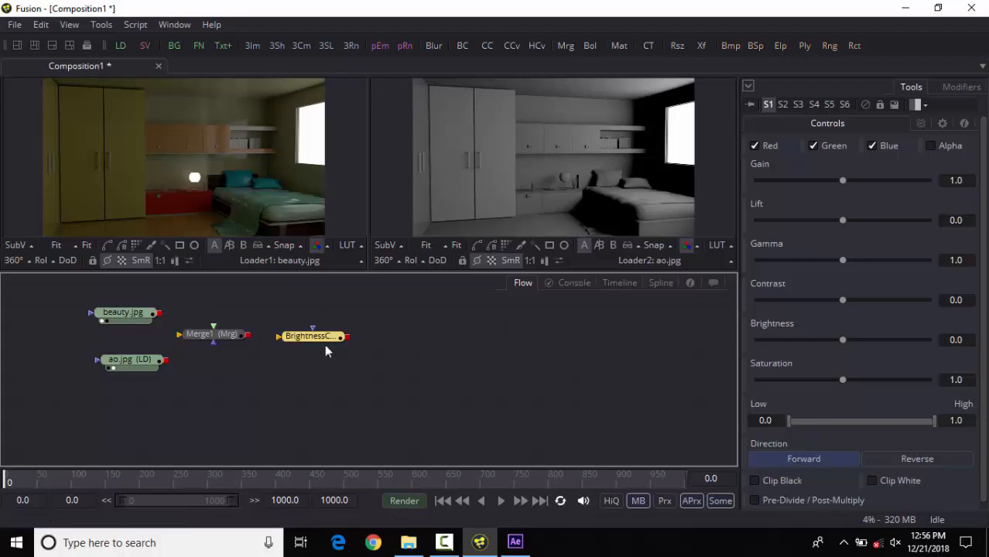
{"action": "left_click", "coordinate": [268, 396]}
{"action": "left_click", "coordinate": [444, 542]}
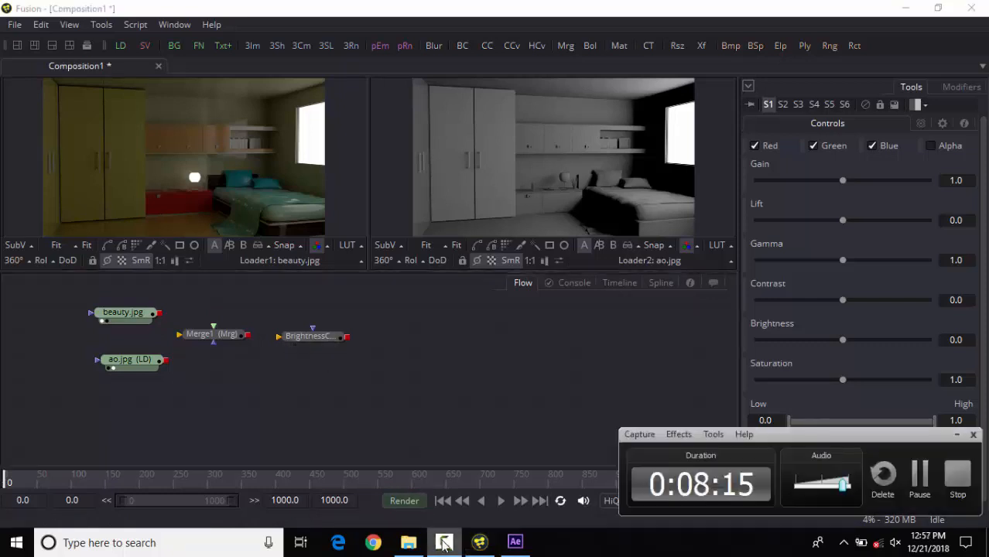